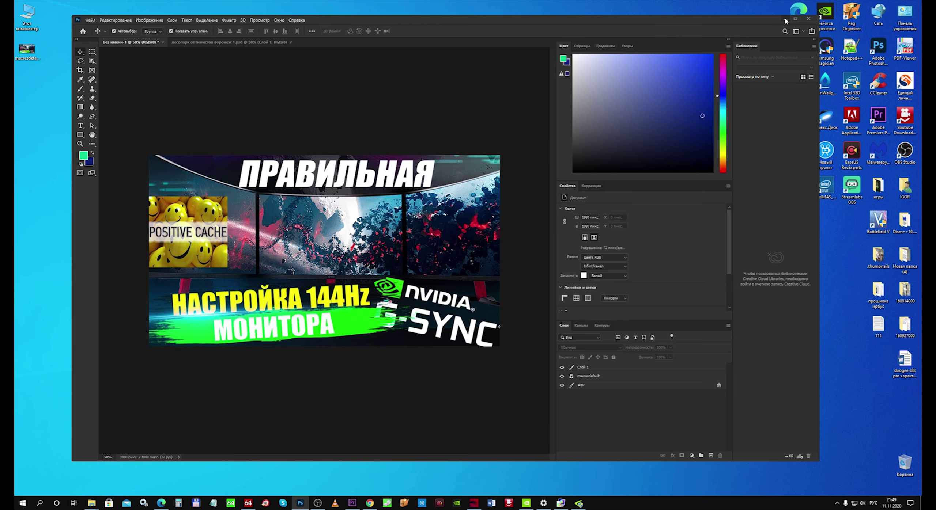
Minimize the open windows, search Windows for "дис" to open Device Manager, and expand the monitors category.
{"action": "key", "text": "super+d"}
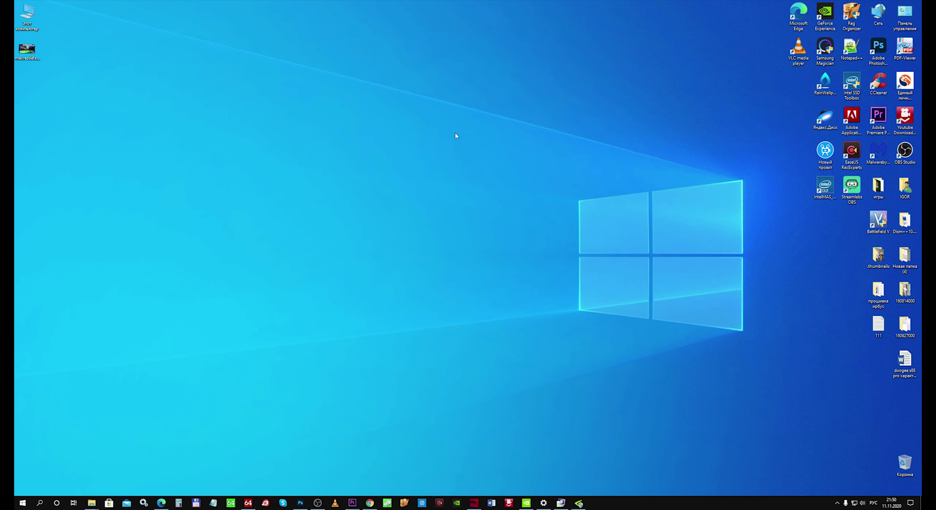
{"action": "right_click", "coordinate": [371, 151]}
{"action": "left_click", "coordinate": [271, 217]}
{"action": "left_click", "coordinate": [41, 503]}
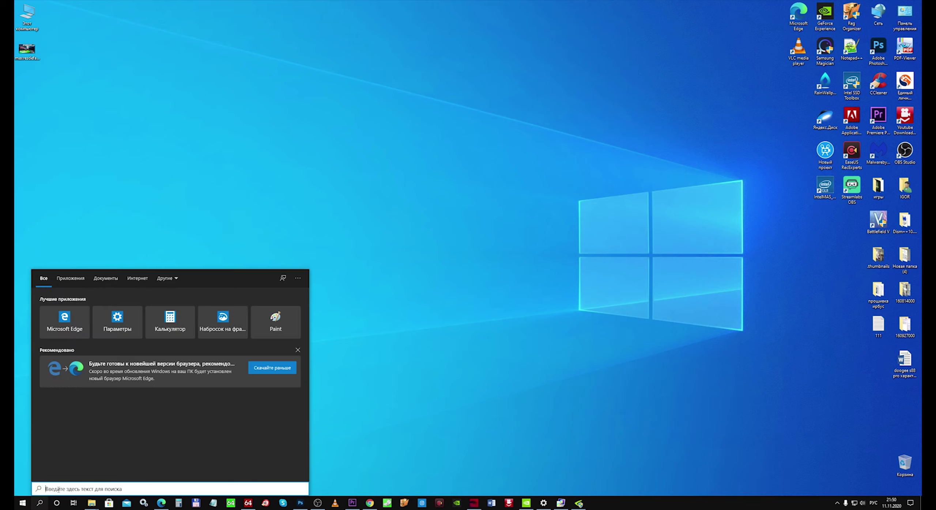
{"action": "type", "text": "дис"}
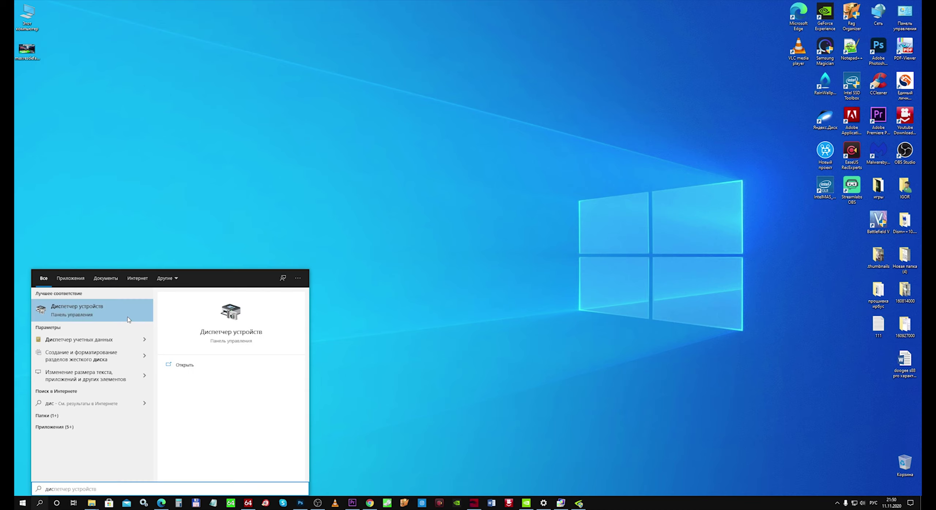
{"action": "left_click", "coordinate": [86, 308]}
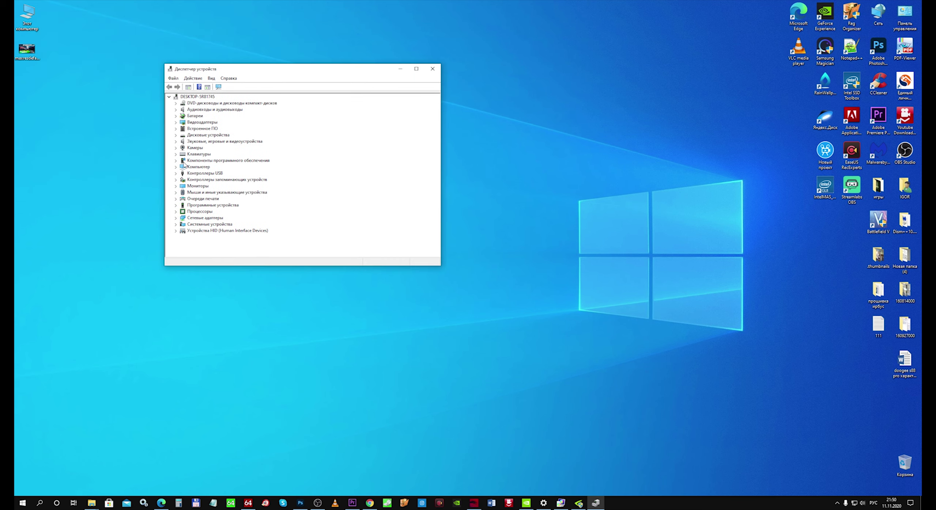
{"action": "left_click", "coordinate": [175, 185]}
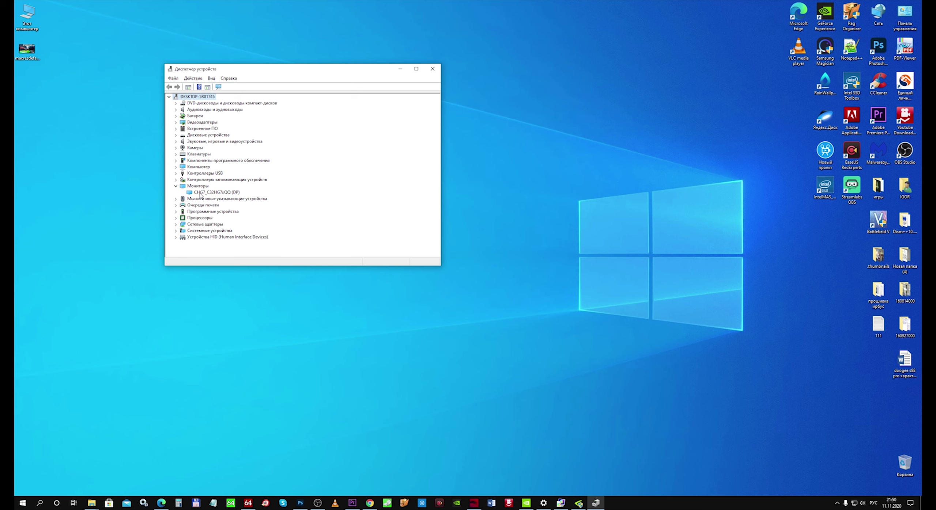
View the list of compatible drivers on this computer for the CHG7_C32HG7xQQ (DP) monitor and cancel the update wizard.
{"action": "right_click", "coordinate": [201, 195]}
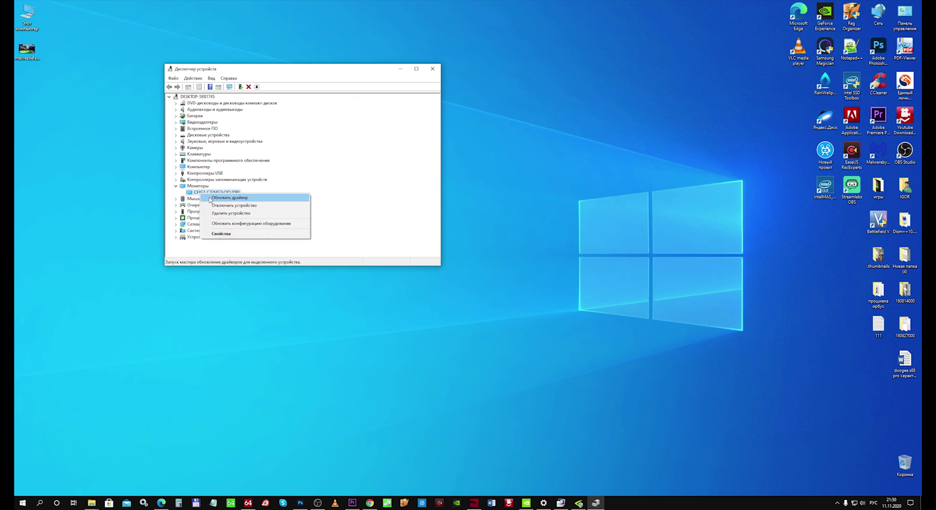
{"action": "left_click", "coordinate": [209, 200]}
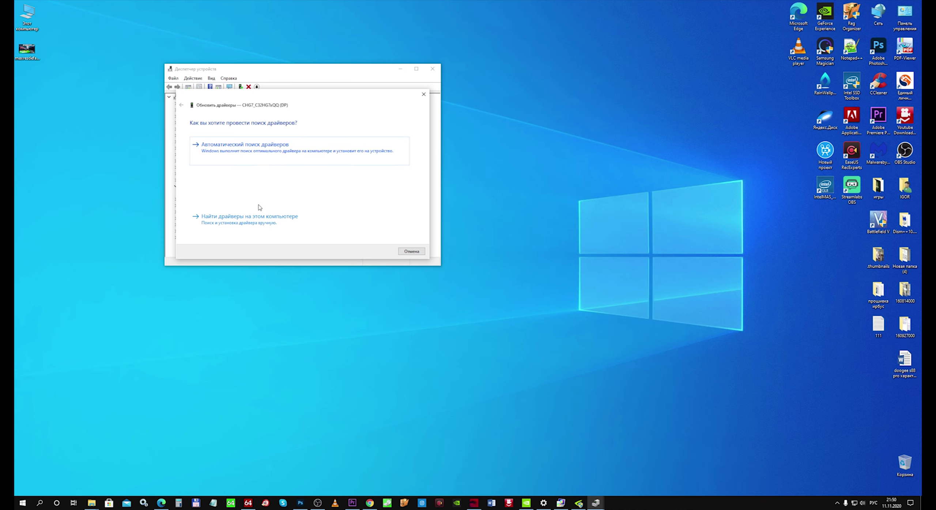
{"action": "left_click", "coordinate": [258, 223]}
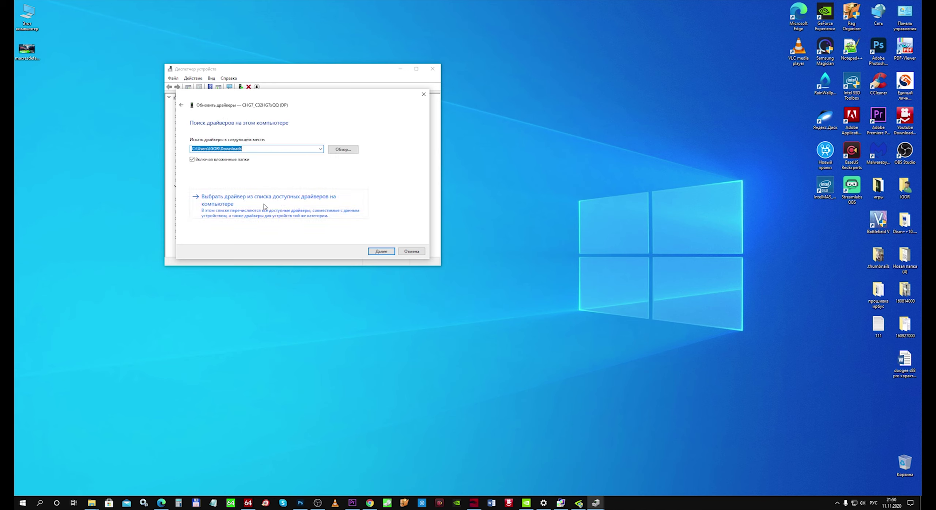
{"action": "left_click", "coordinate": [226, 206]}
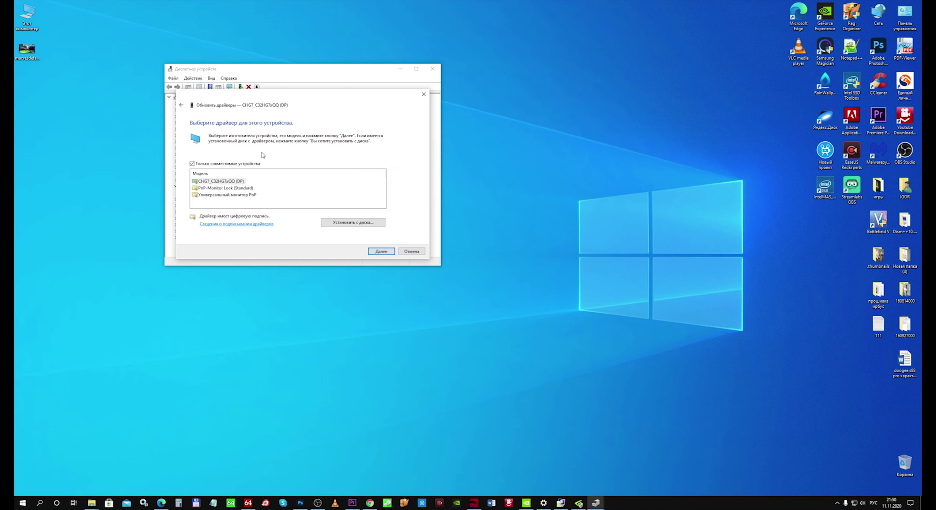
{"action": "left_click", "coordinate": [411, 252]}
Run the automatic driver search for the CHG7_C32HG7xQQ (DP) monitor and close the wizard.
{"action": "right_click", "coordinate": [227, 194]}
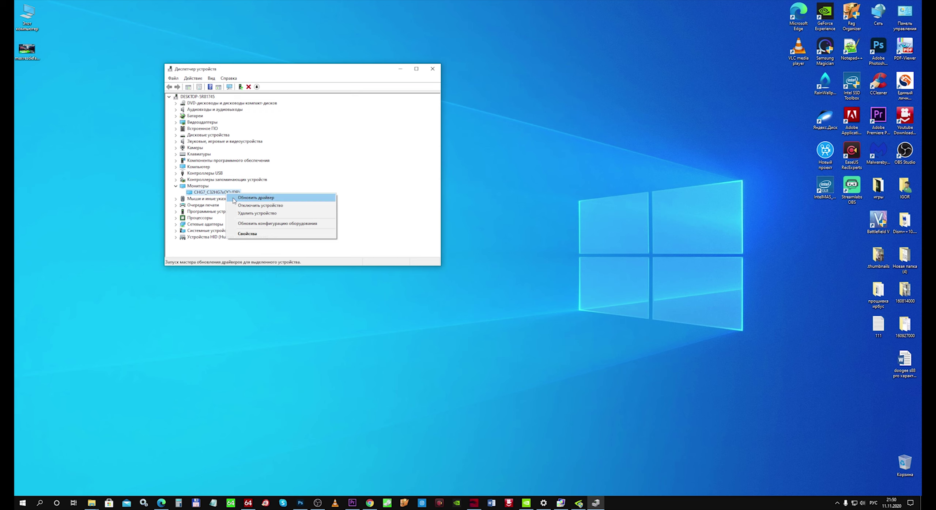
{"action": "key", "text": "Return"}
{"action": "left_click", "coordinate": [266, 147]}
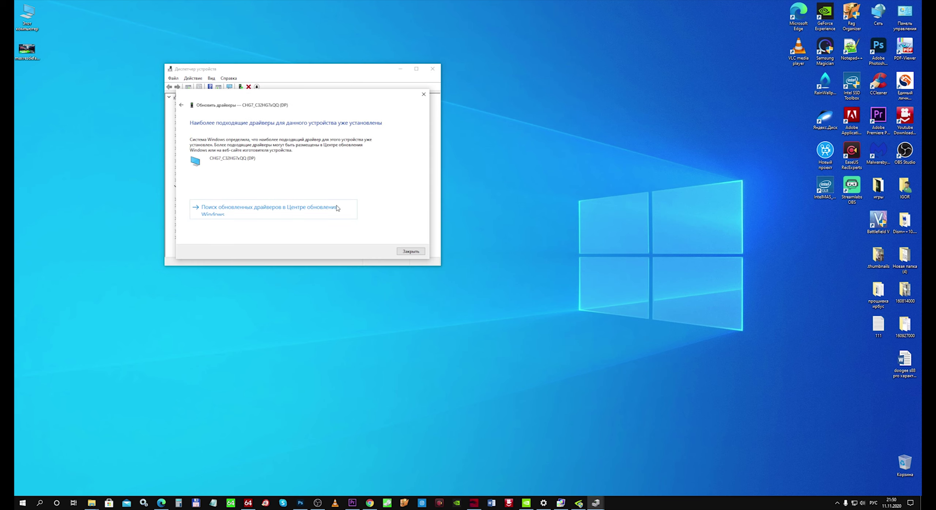
{"action": "key", "text": "Escape"}
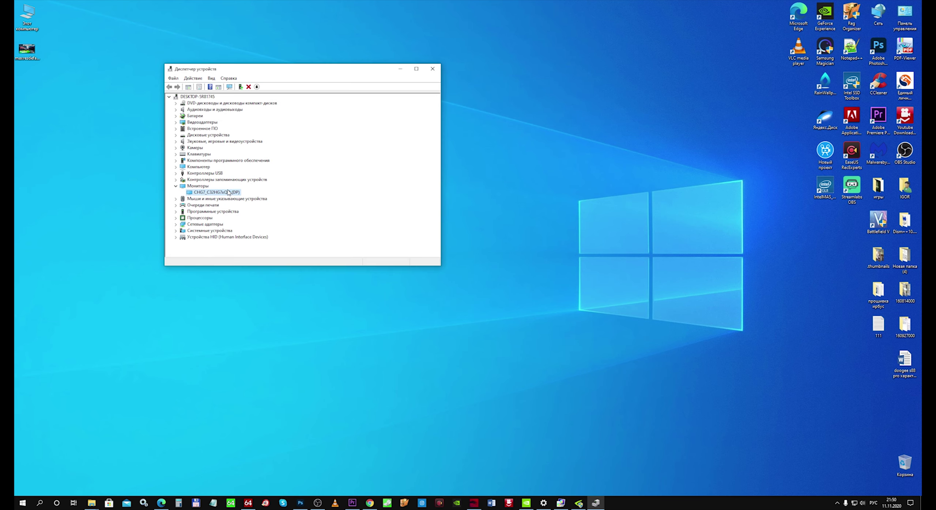
Check the driver provider, date and version in the monitor's device properties and close them.
{"action": "right_click", "coordinate": [228, 192]}
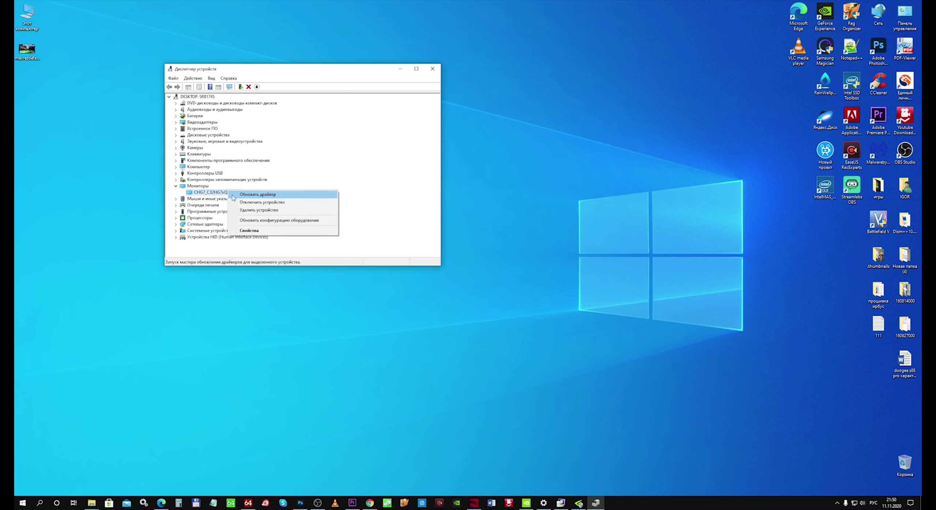
{"action": "left_click", "coordinate": [237, 231]}
{"action": "left_click", "coordinate": [266, 102]}
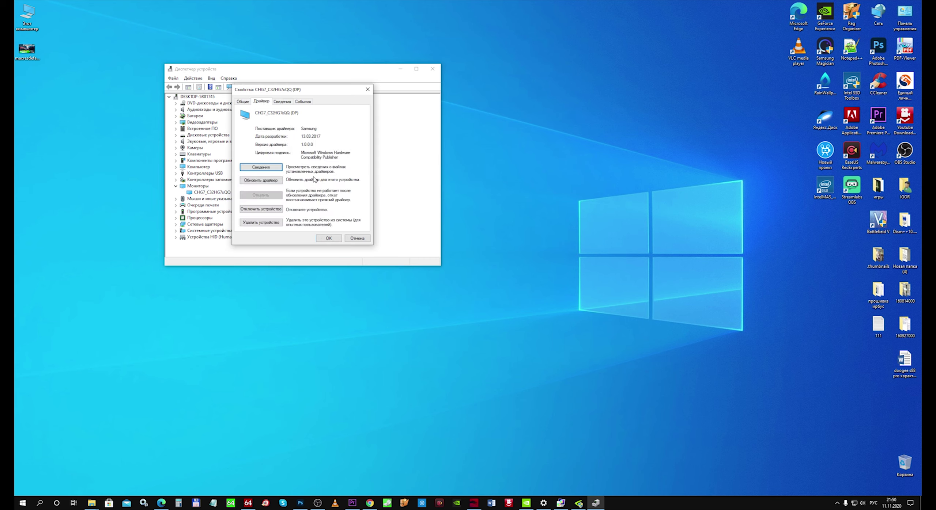
{"action": "left_click", "coordinate": [355, 239]}
Browse the computer's folders for a manual monitor driver location, cancel the update, and close Device Manager.
{"action": "right_click", "coordinate": [223, 192]}
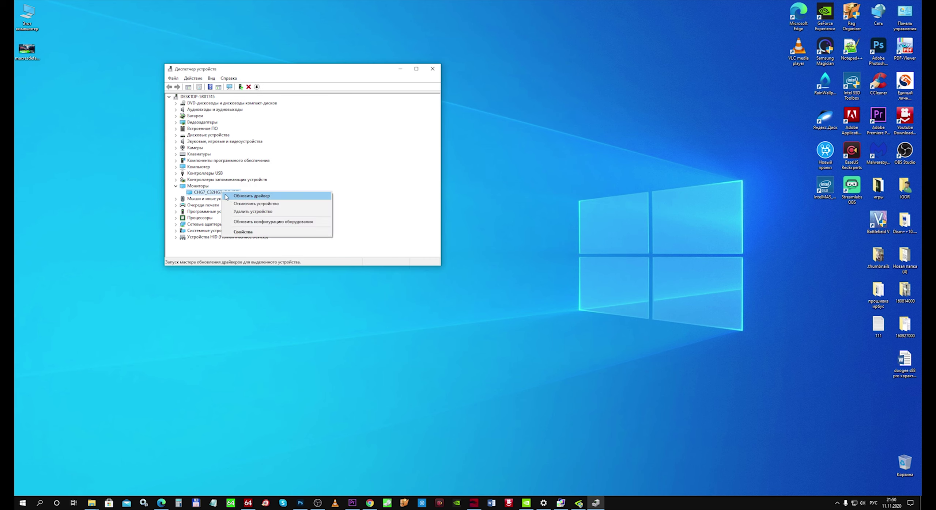
{"action": "left_click", "coordinate": [226, 196]}
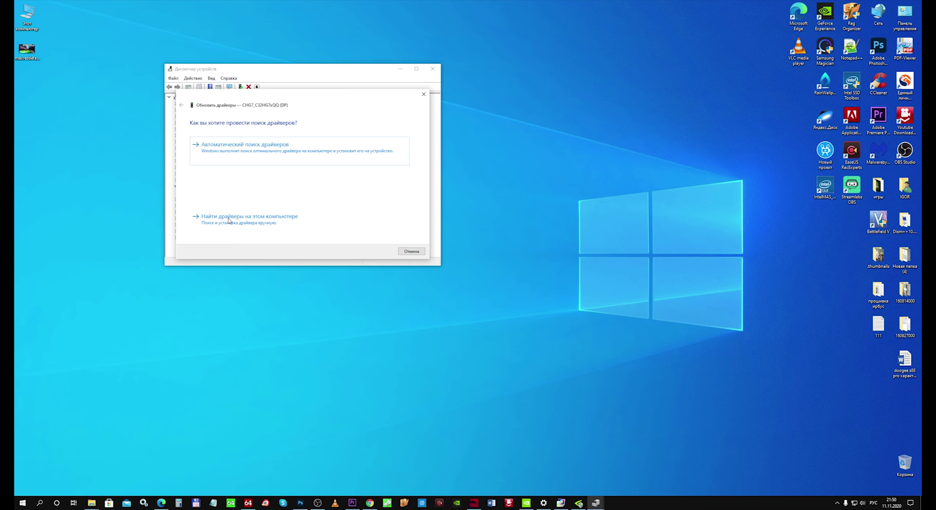
{"action": "left_click", "coordinate": [229, 219]}
{"action": "left_click", "coordinate": [343, 149]}
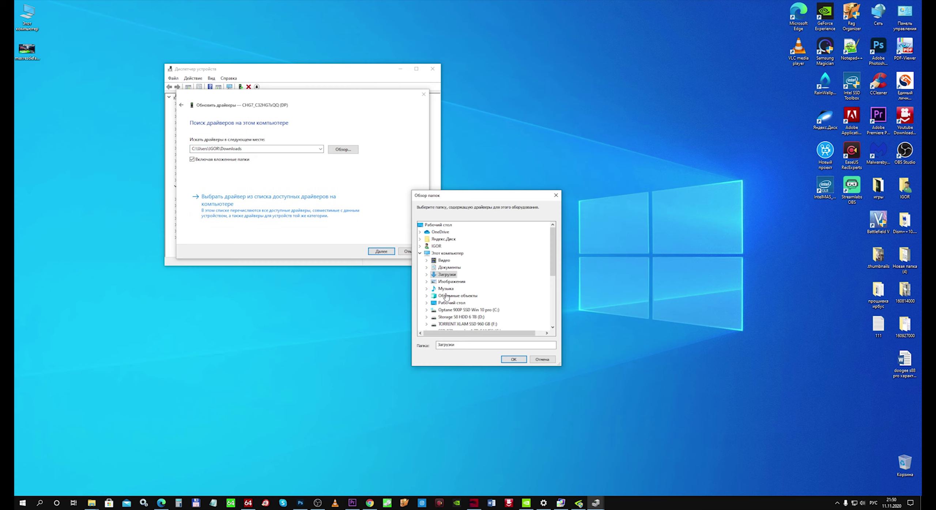
{"action": "scroll", "coordinate": [445, 297], "scroll_direction": "down", "scroll_amount": 3}
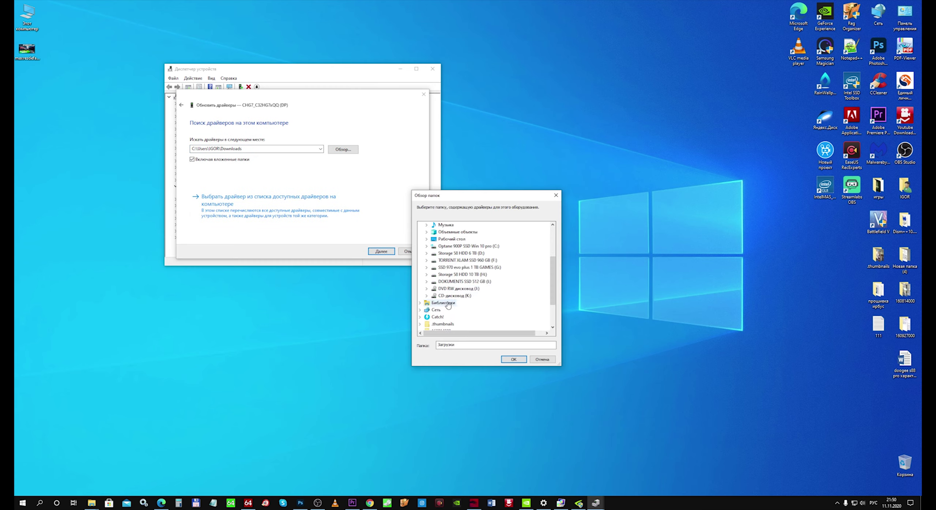
{"action": "left_click", "coordinate": [542, 360]}
{"action": "left_click", "coordinate": [417, 253]}
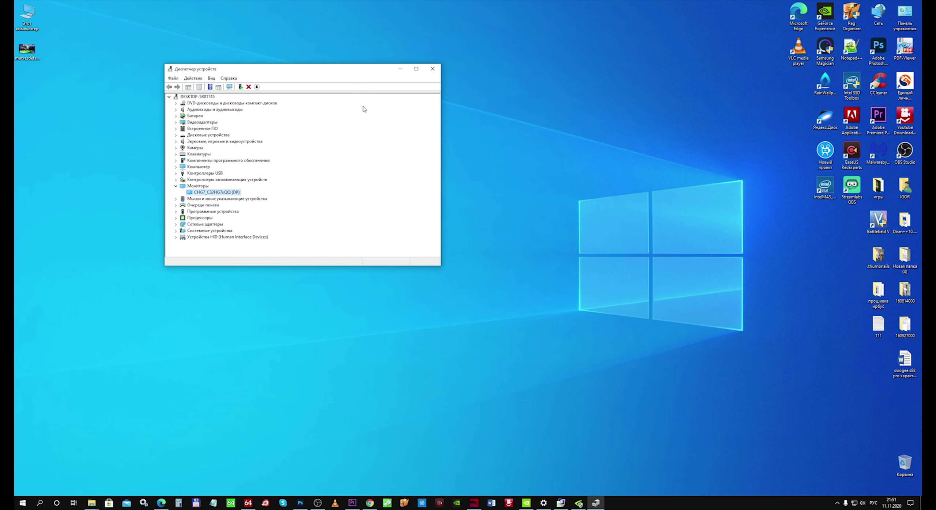
{"action": "left_click", "coordinate": [432, 69]}
Open the Windows display settings, check the monitor's resolution and refresh rate in the advanced display settings, and minimize the window.
{"action": "right_click", "coordinate": [423, 138]}
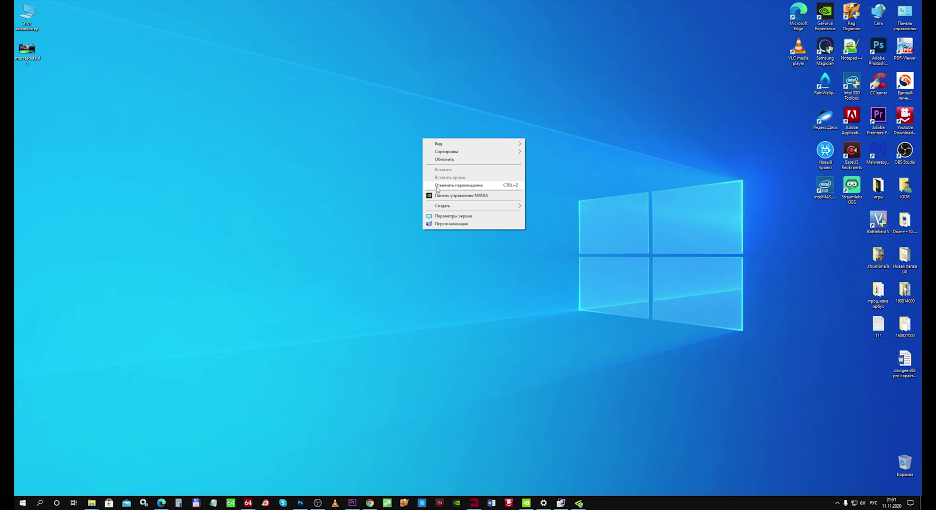
{"action": "left_click", "coordinate": [439, 218]}
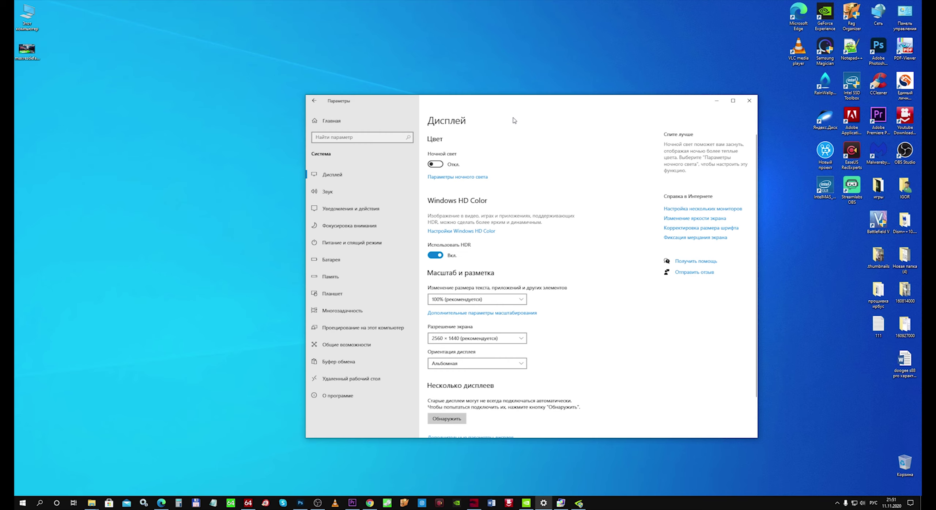
{"action": "left_click_drag", "start_coordinate": [461, 104], "coordinate": [338, 58]}
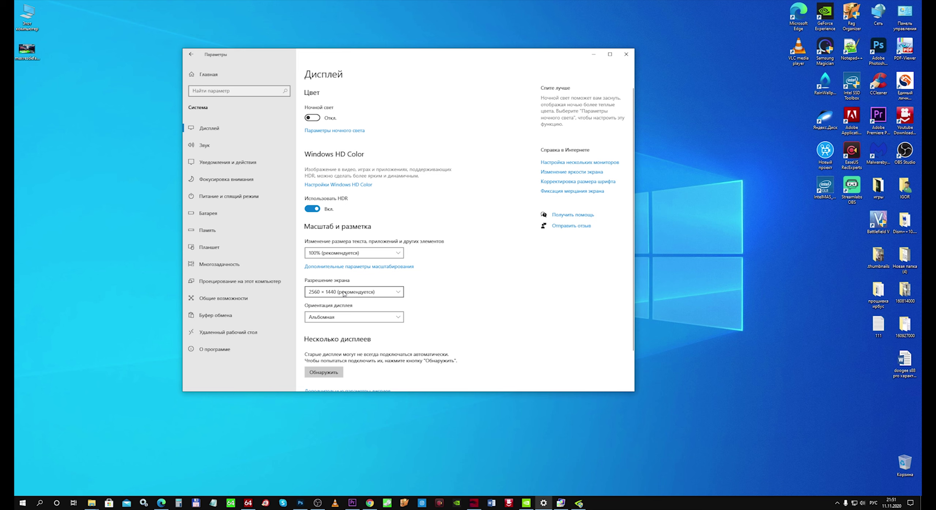
{"action": "scroll", "coordinate": [327, 366], "scroll_direction": "down", "scroll_amount": 2}
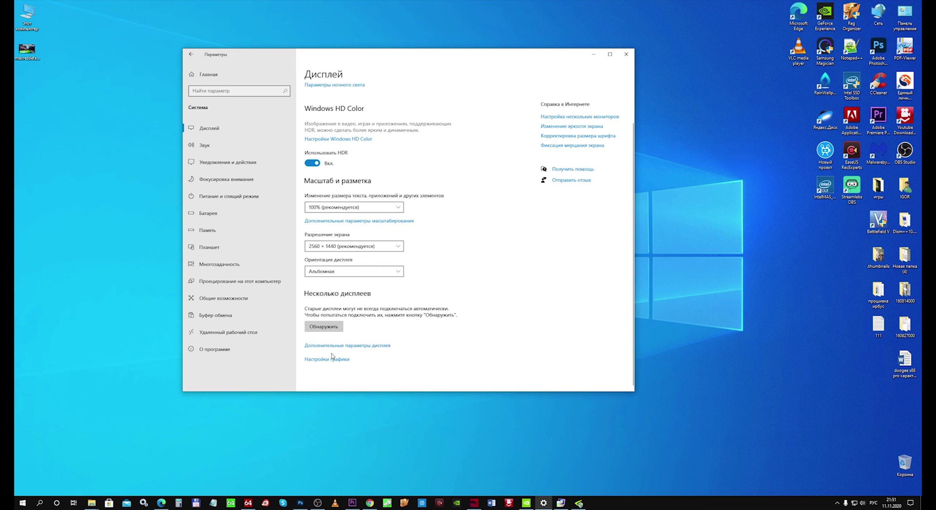
{"action": "left_click_drag", "start_coordinate": [636, 433], "coordinate": [639, 432]}
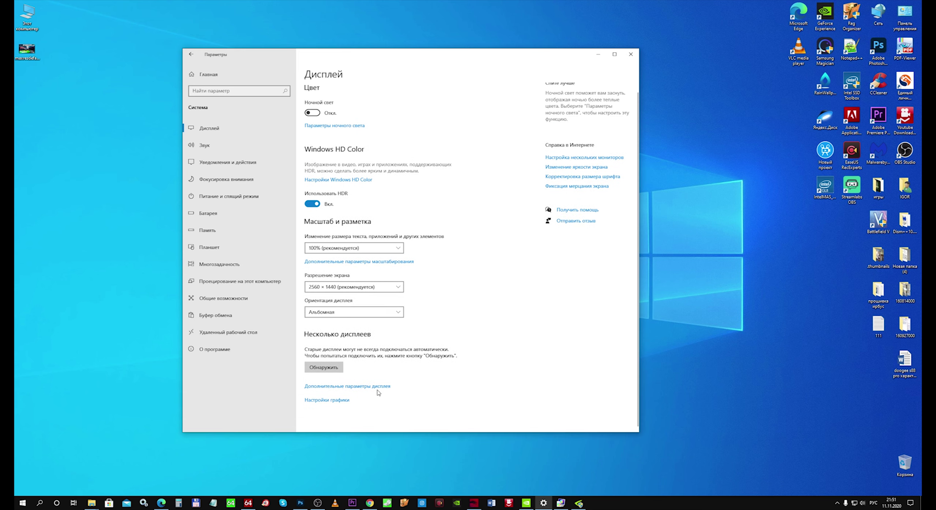
{"action": "left_click", "coordinate": [372, 390]}
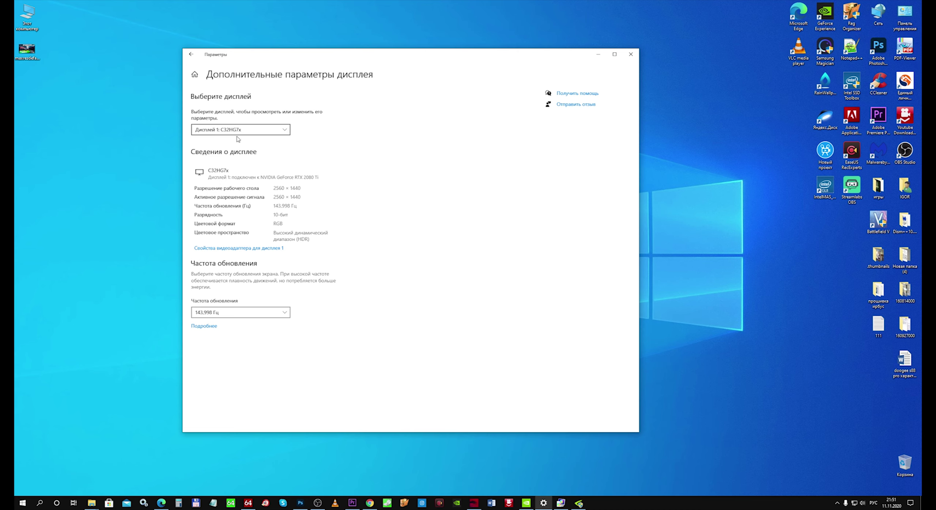
{"action": "left_click", "coordinate": [604, 58]}
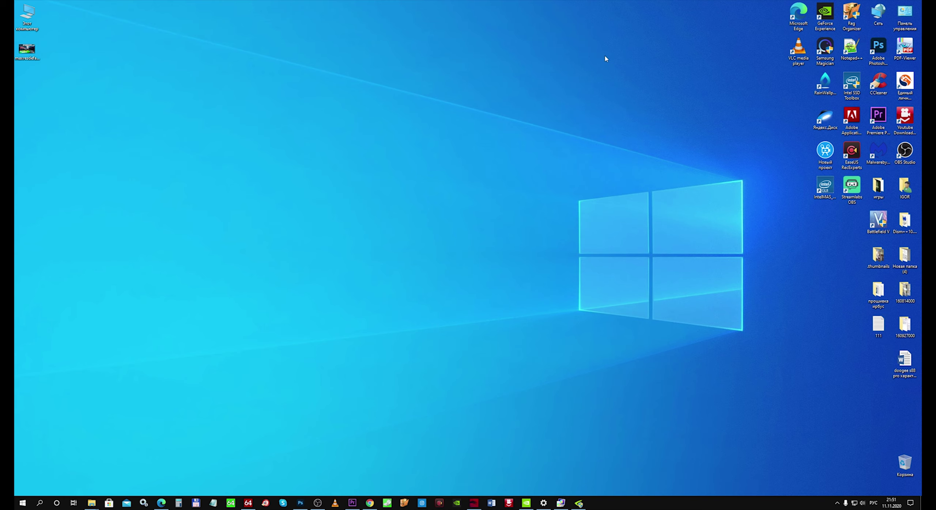
{"action": "left_click", "coordinate": [300, 503]}
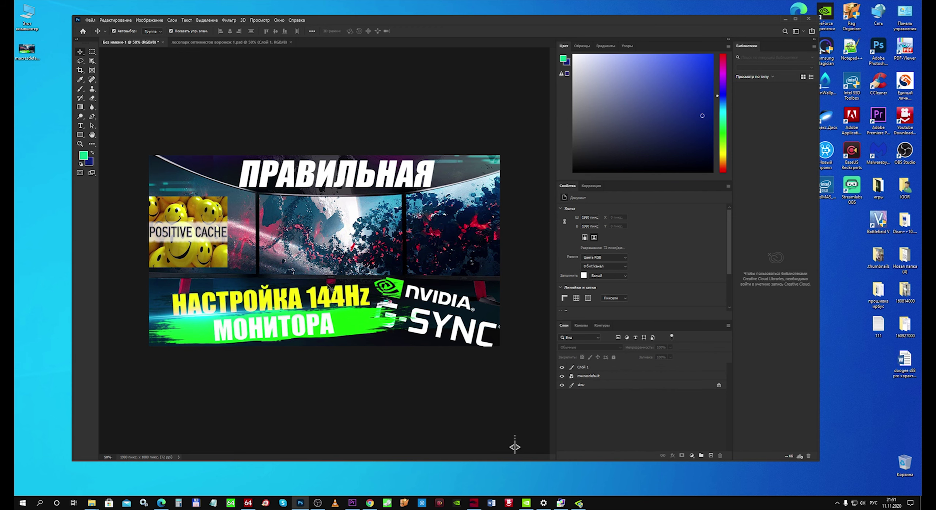
{"action": "left_click", "coordinate": [785, 20]}
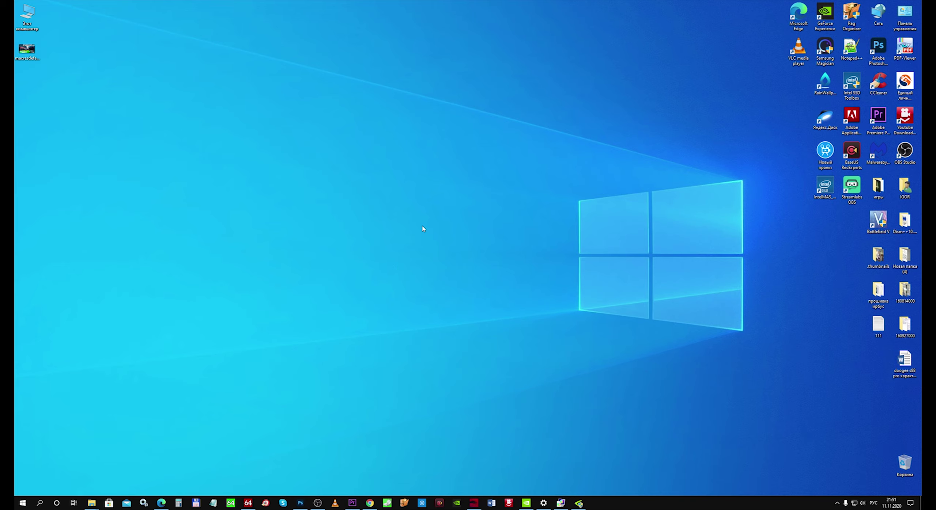
Open the NVIDIA Control Panel at the video colour settings and widen the task list to show full task names.
{"action": "right_click", "coordinate": [381, 218]}
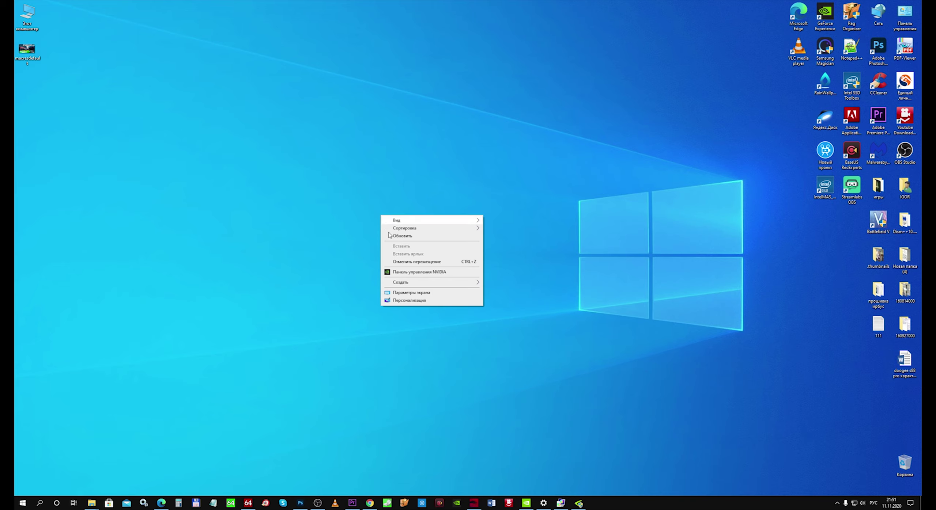
{"action": "left_click", "coordinate": [398, 271]}
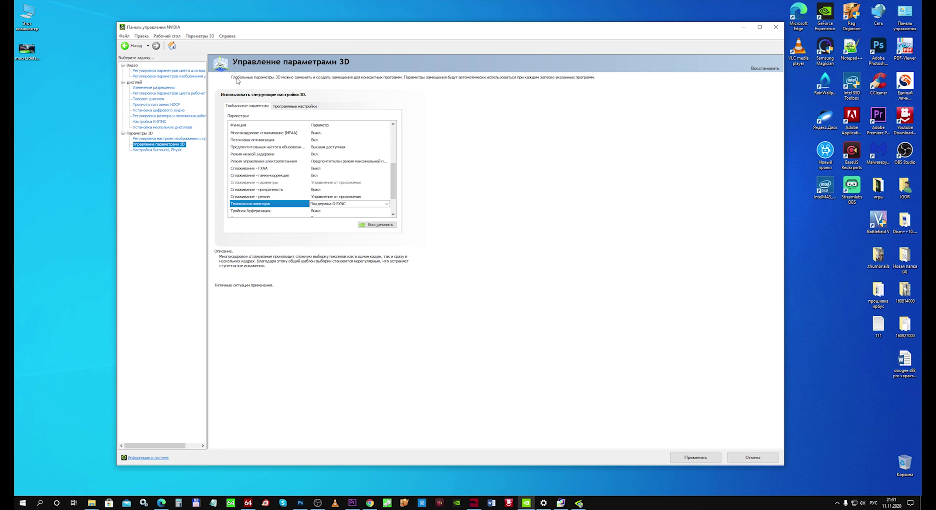
{"action": "left_click", "coordinate": [157, 72]}
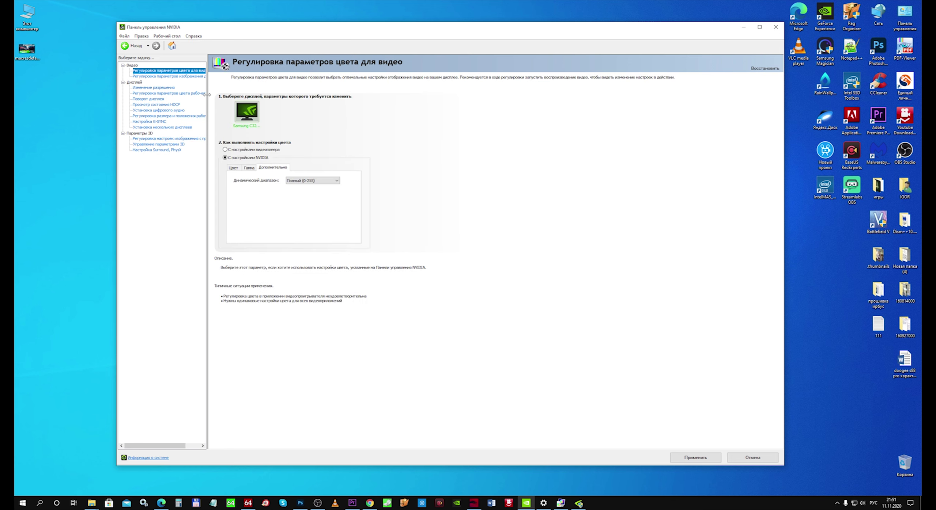
{"action": "left_click_drag", "start_coordinate": [208, 96], "coordinate": [237, 99]}
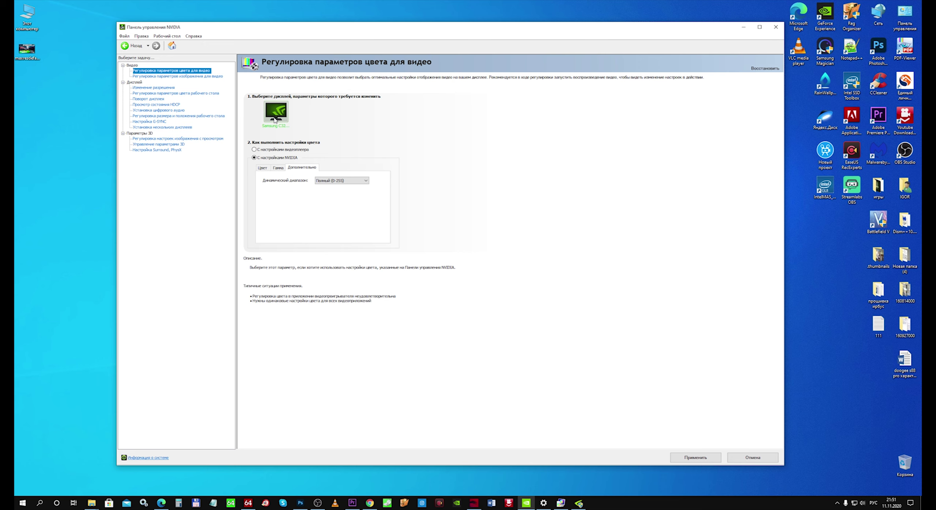
Review the NVIDIA video colour and gamma settings and set the dynamic range to Полный (0-255).
{"action": "left_click", "coordinate": [263, 169]}
{"action": "left_click", "coordinate": [277, 168]}
{"action": "left_click", "coordinate": [297, 169]}
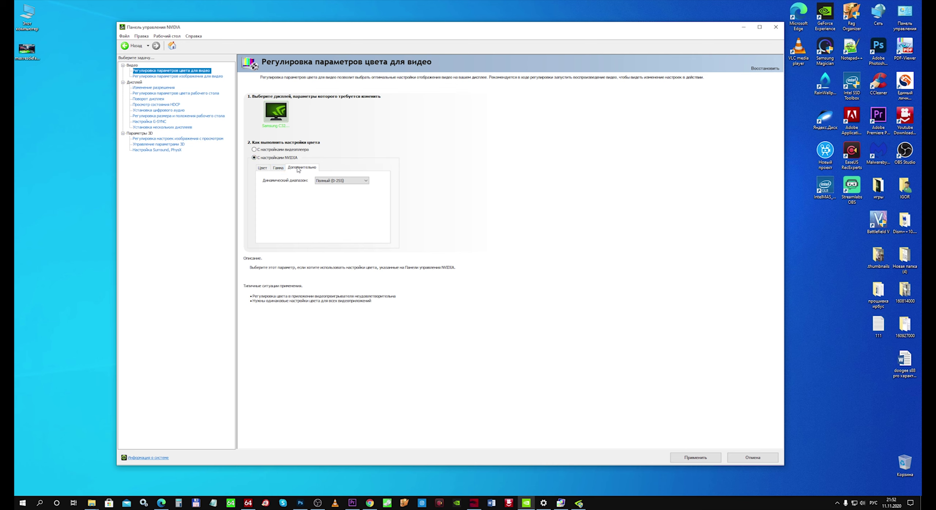
{"action": "left_click", "coordinate": [328, 181]}
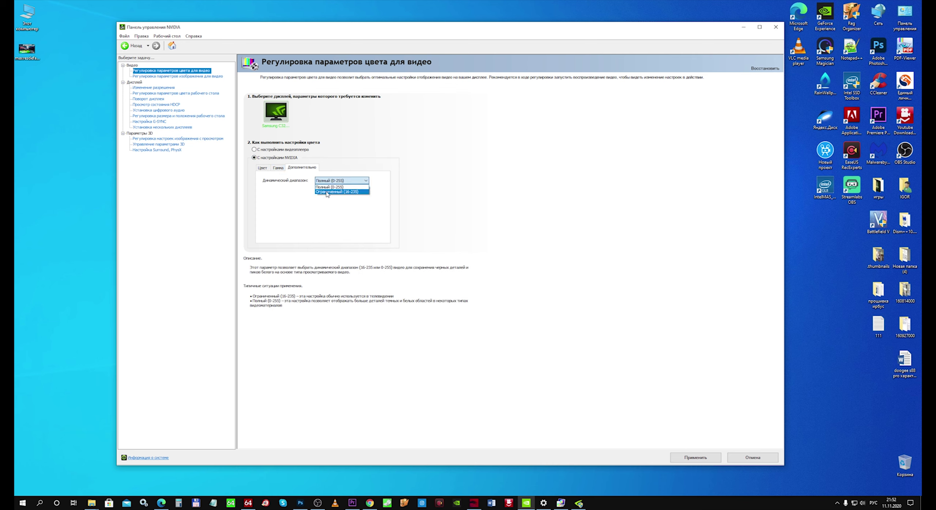
{"action": "left_click", "coordinate": [328, 187]}
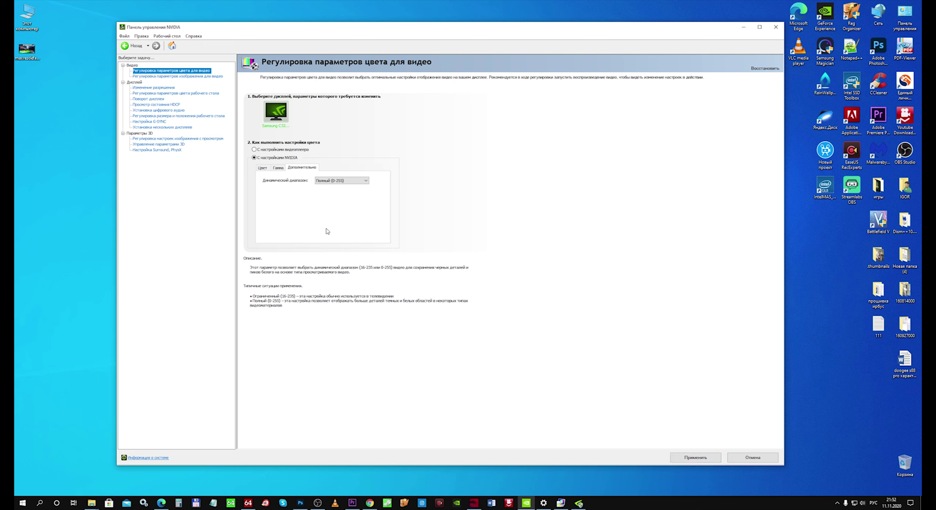
Open the NVIDIA resolution settings (Изменение разрешения) and set the refresh rate to 144 Гц.
{"action": "left_click", "coordinate": [154, 88]}
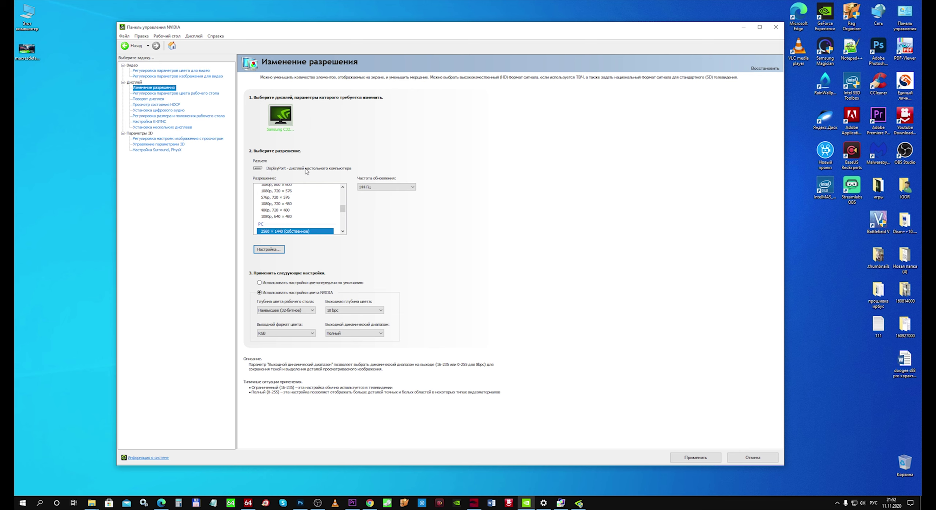
{"action": "left_click", "coordinate": [382, 187]}
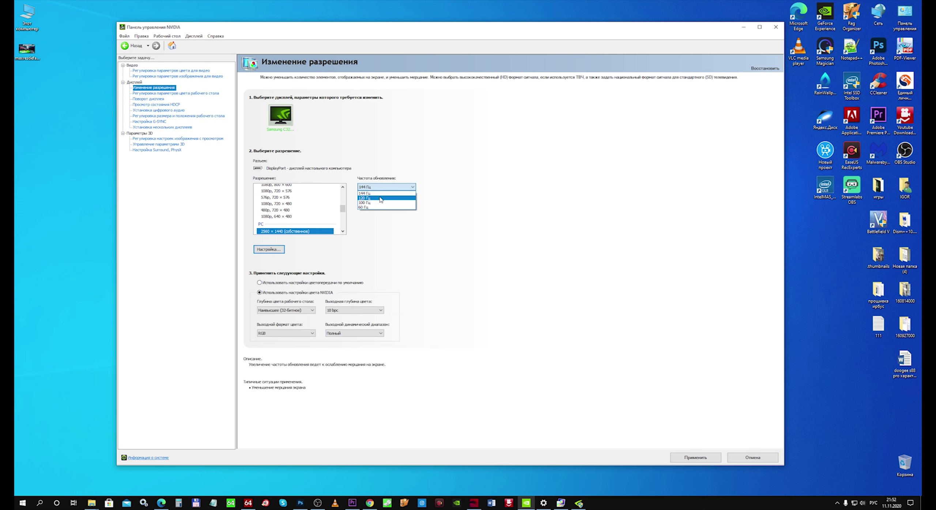
{"action": "key", "text": "Up"}
{"action": "key", "text": "Return"}
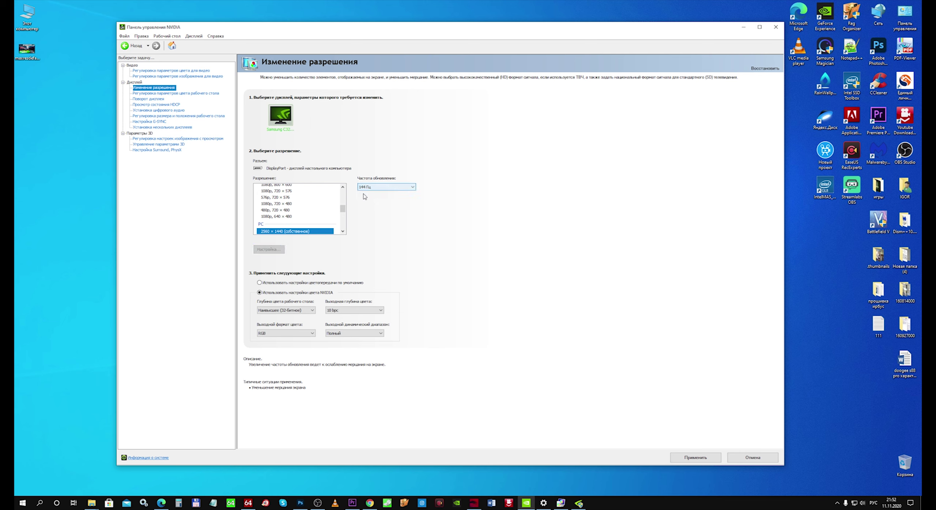
{"action": "scroll", "coordinate": [279, 219], "scroll_direction": "down", "scroll_amount": 1}
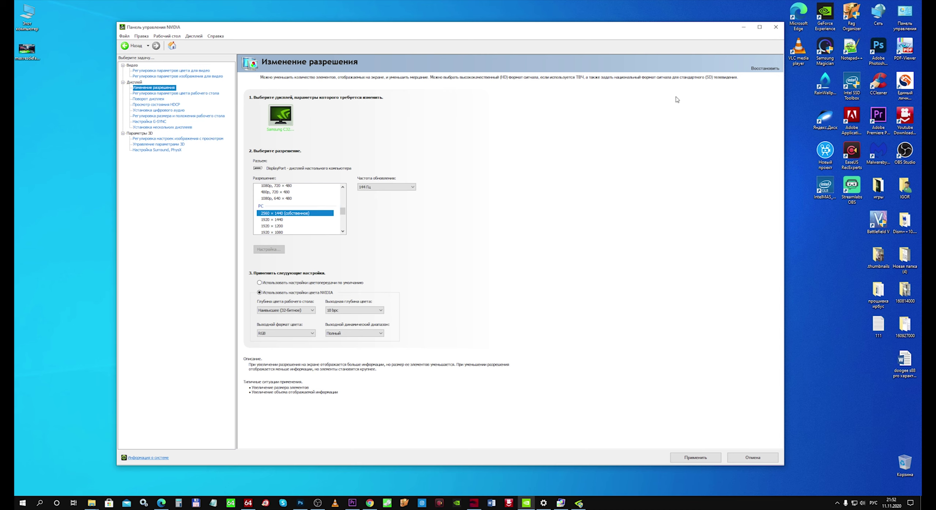
Check the monitor's refresh rate in the display adapter properties of the Windows advanced display settings, and minimize the window.
{"action": "left_click", "coordinate": [743, 32]}
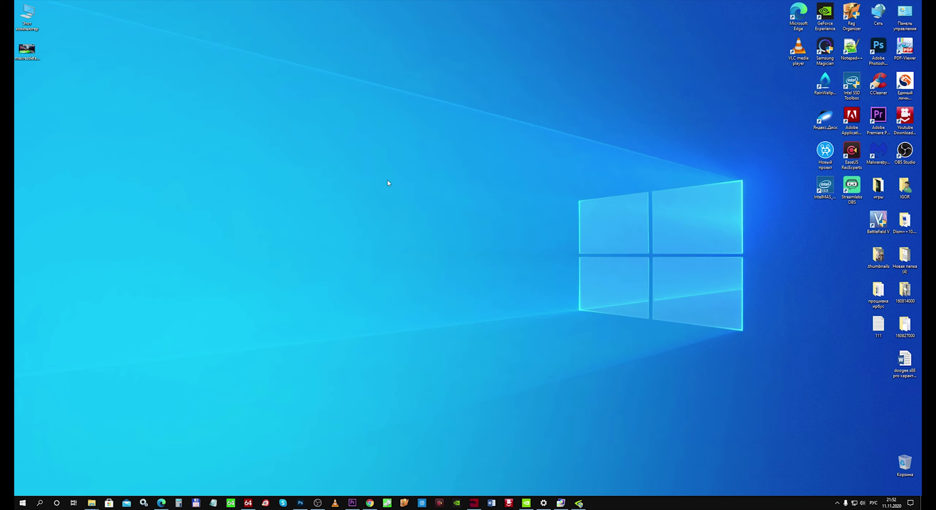
{"action": "right_click", "coordinate": [375, 196]}
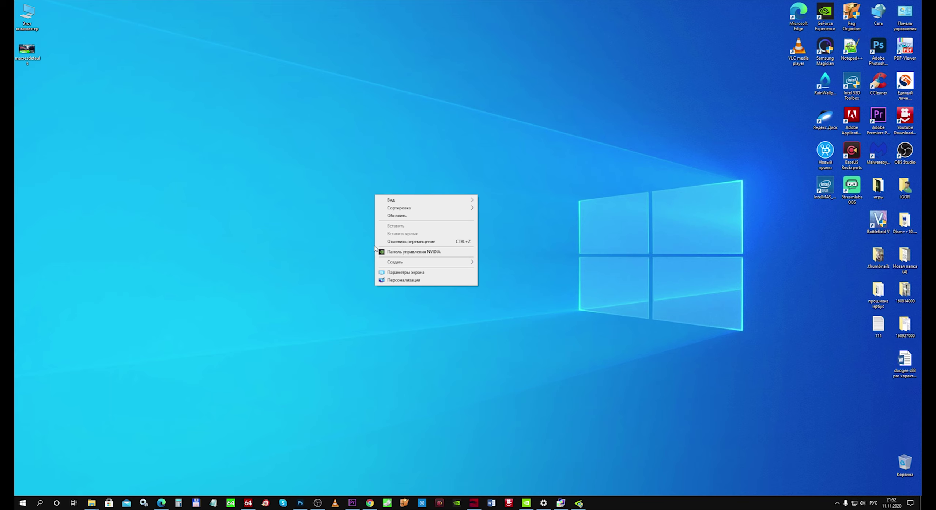
{"action": "right_click", "coordinate": [316, 249]}
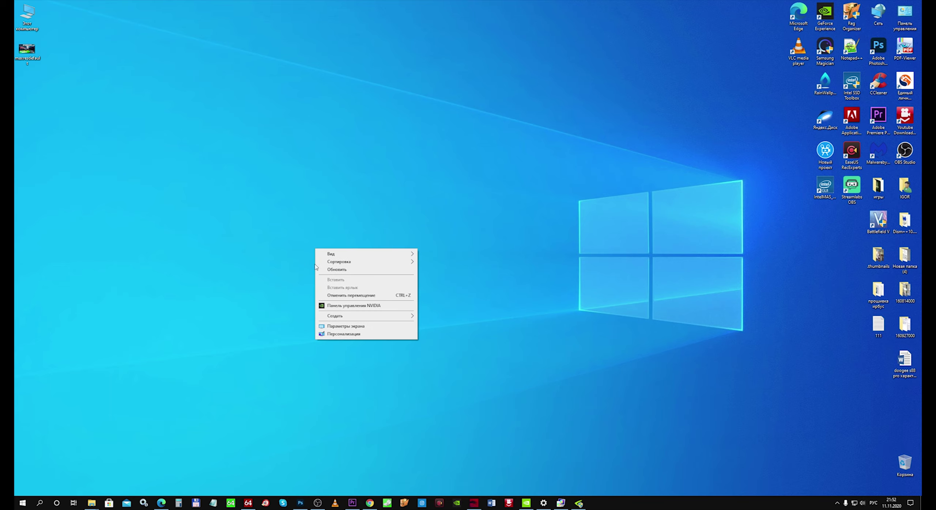
{"action": "left_click", "coordinate": [325, 326]}
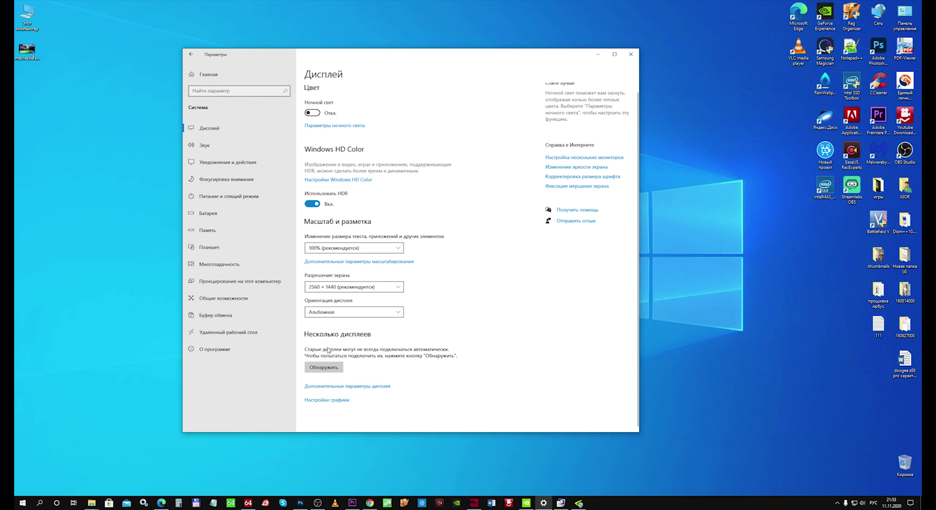
{"action": "left_click", "coordinate": [336, 387]}
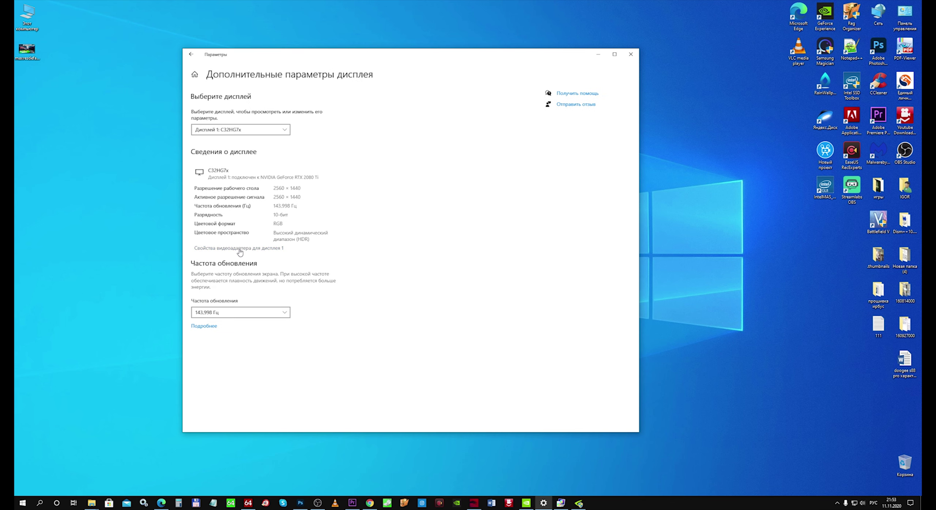
{"action": "left_click", "coordinate": [239, 249]}
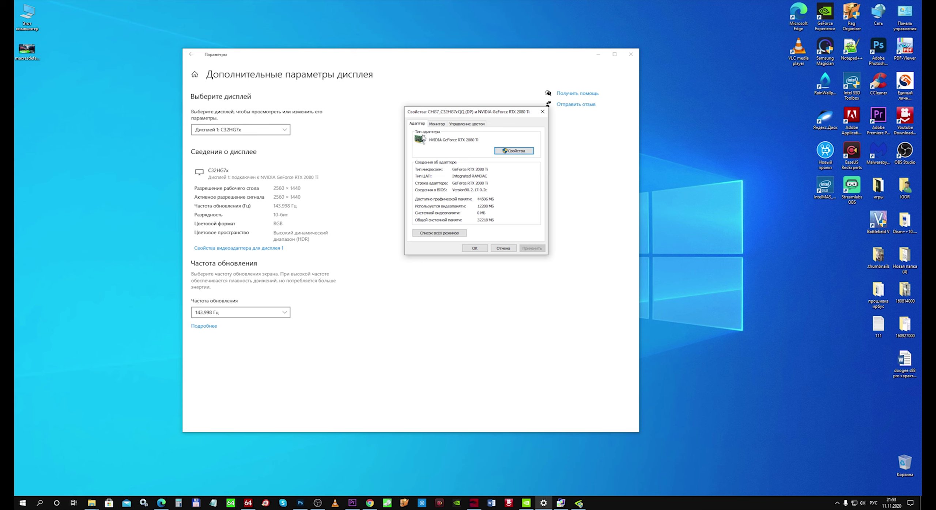
{"action": "left_click", "coordinate": [437, 123]}
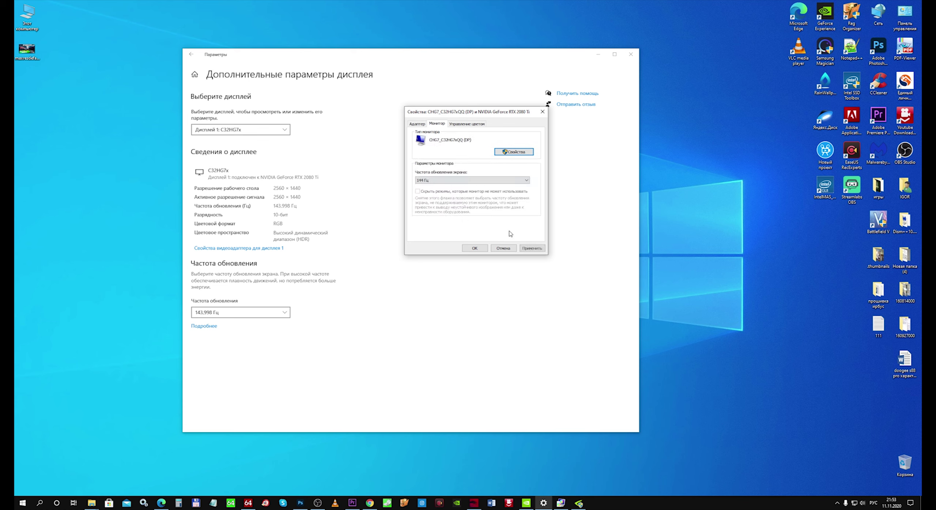
{"action": "left_click", "coordinate": [542, 111]}
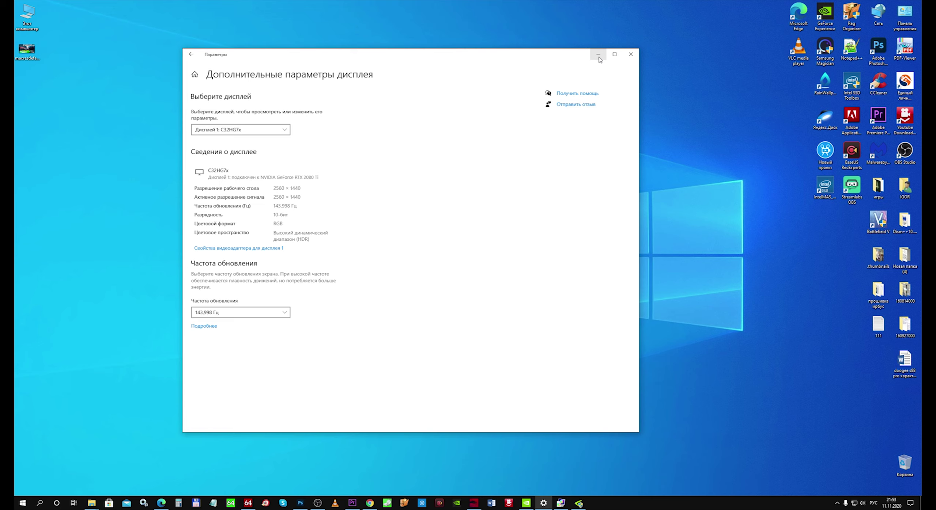
{"action": "left_click", "coordinate": [598, 55]}
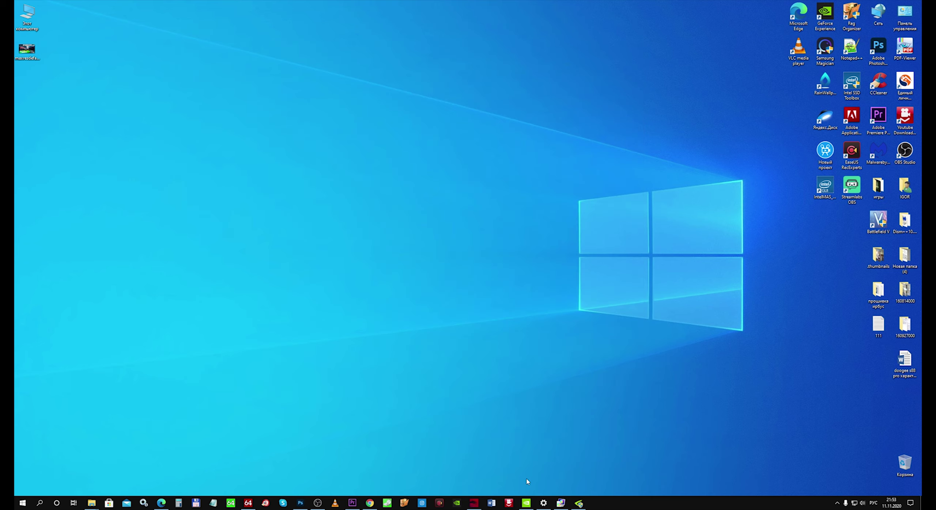
Return to the NVIDIA Control Panel and select the native 2560 × 1440 resolution in the PC group.
{"action": "left_click", "coordinate": [525, 503]}
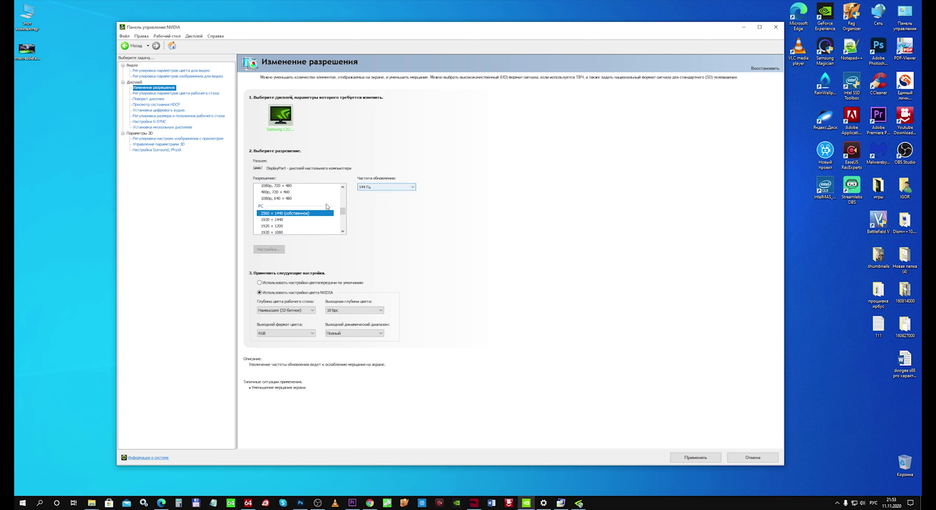
{"action": "double_click", "coordinate": [342, 232]}
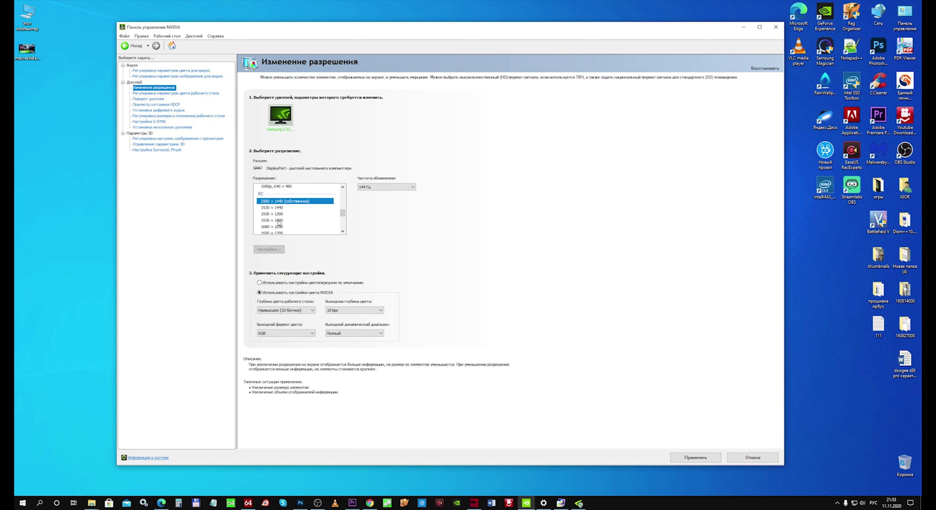
{"action": "left_click", "coordinate": [277, 221]}
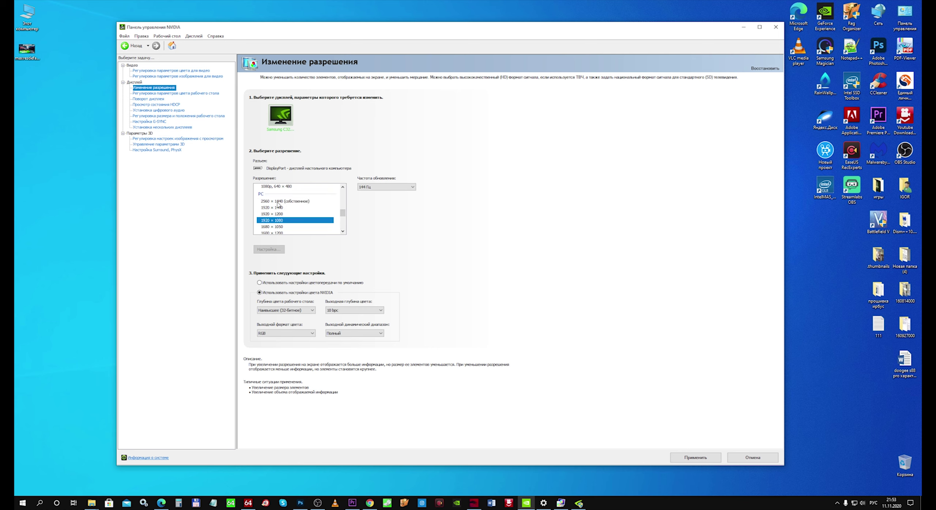
{"action": "left_click", "coordinate": [277, 202]}
Review the screen resolutions in the Windows display settings, select 2560 × 1440 (рекомендуется), and minimize the window.
{"action": "right_click", "coordinate": [86, 225]}
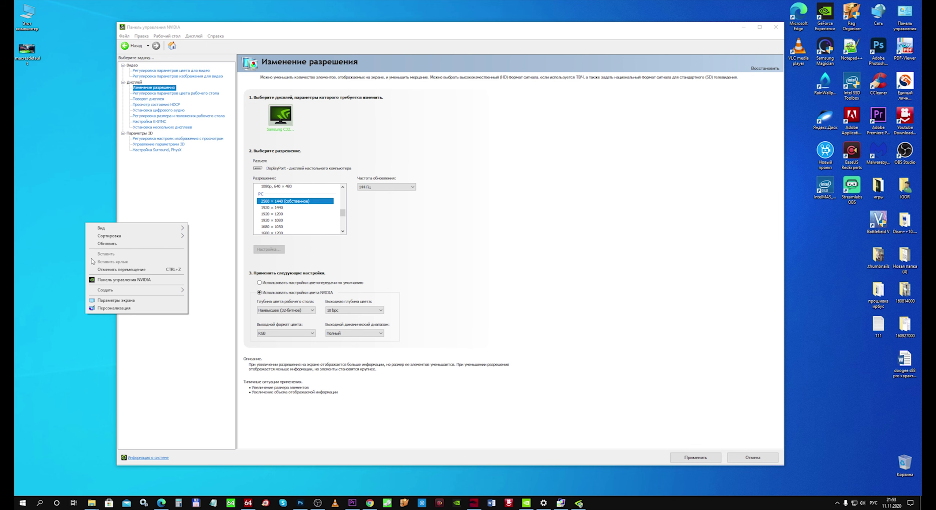
{"action": "left_click", "coordinate": [168, 299]}
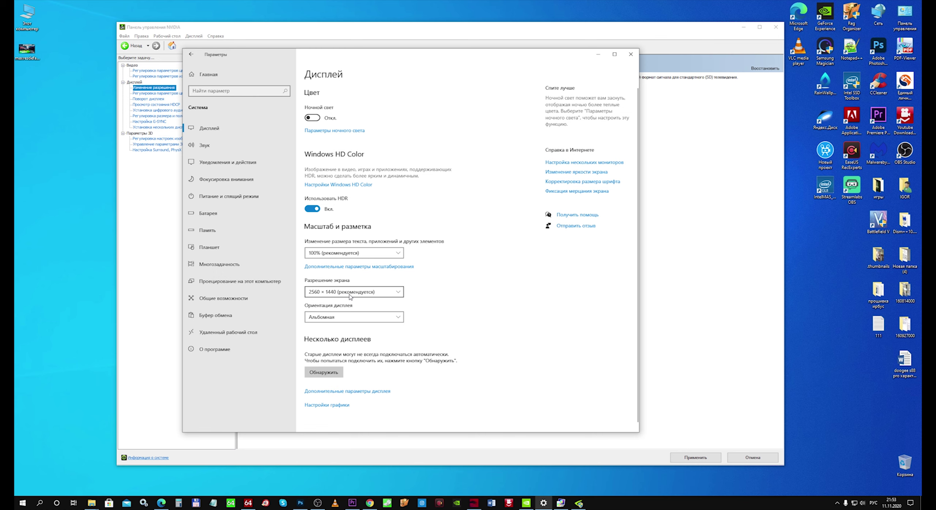
{"action": "left_click", "coordinate": [350, 297]}
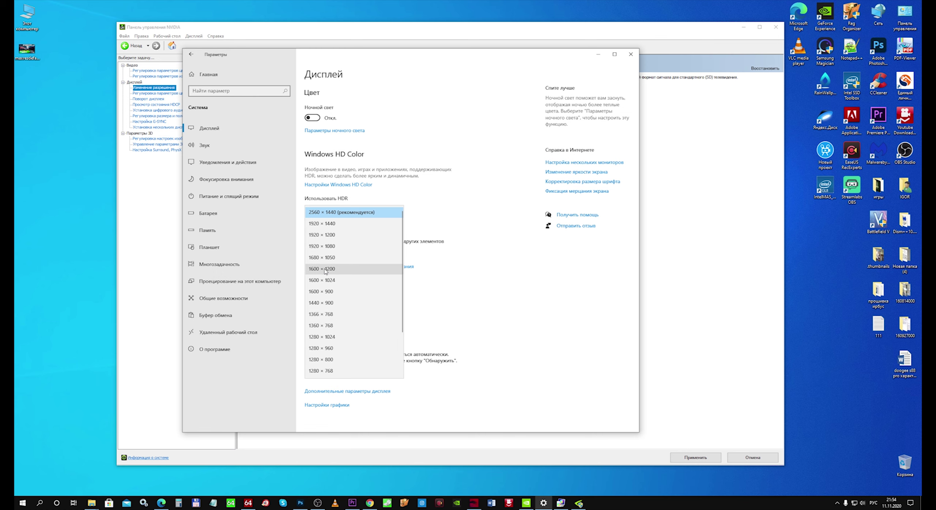
{"action": "left_click", "coordinate": [337, 213]}
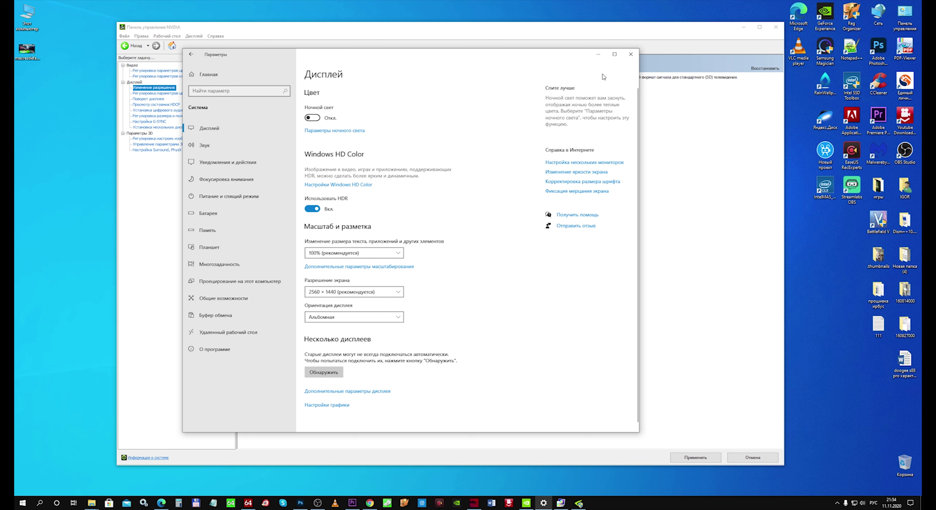
{"action": "left_click", "coordinate": [599, 55]}
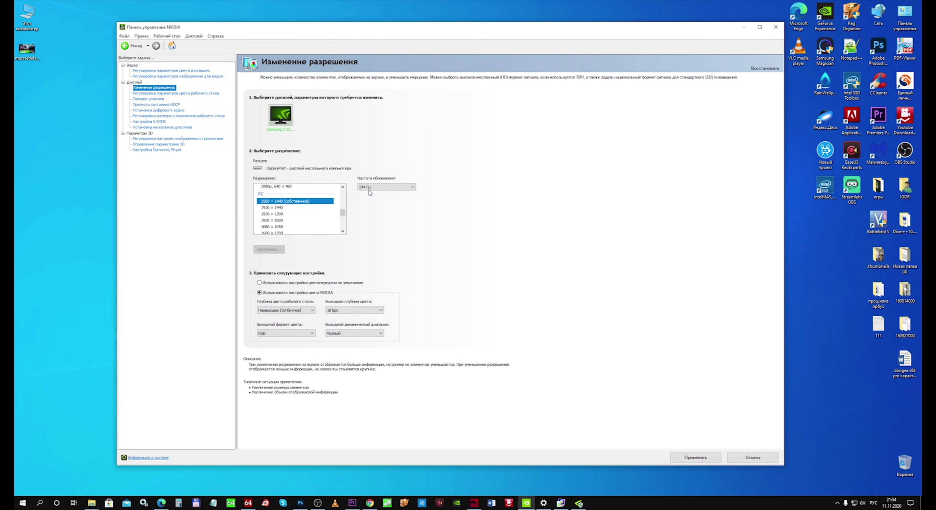
Use the NVIDIA colour settings with 32-bit desktop colour depth, RGB output format and Полный output dynamic range.
{"action": "mouse_move", "coordinate": [367, 194]}
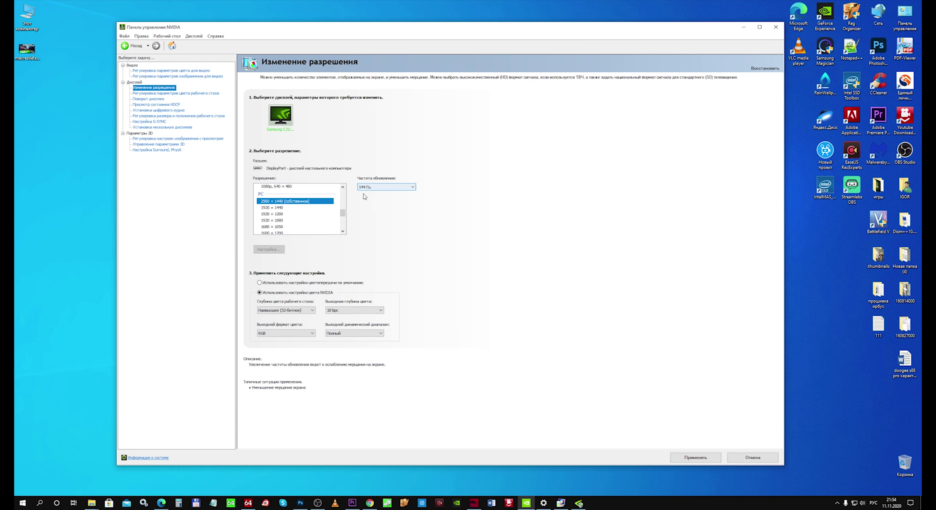
{"action": "left_click", "coordinate": [260, 283]}
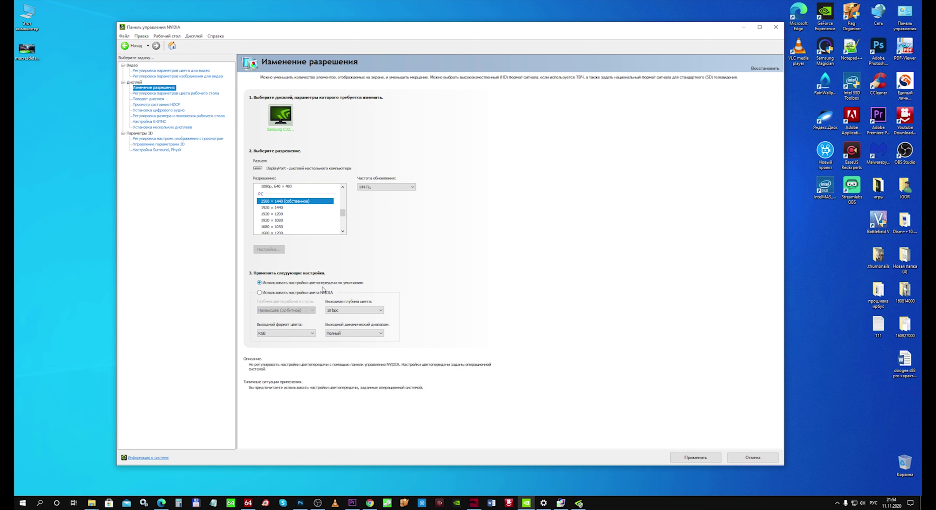
{"action": "left_click", "coordinate": [260, 293]}
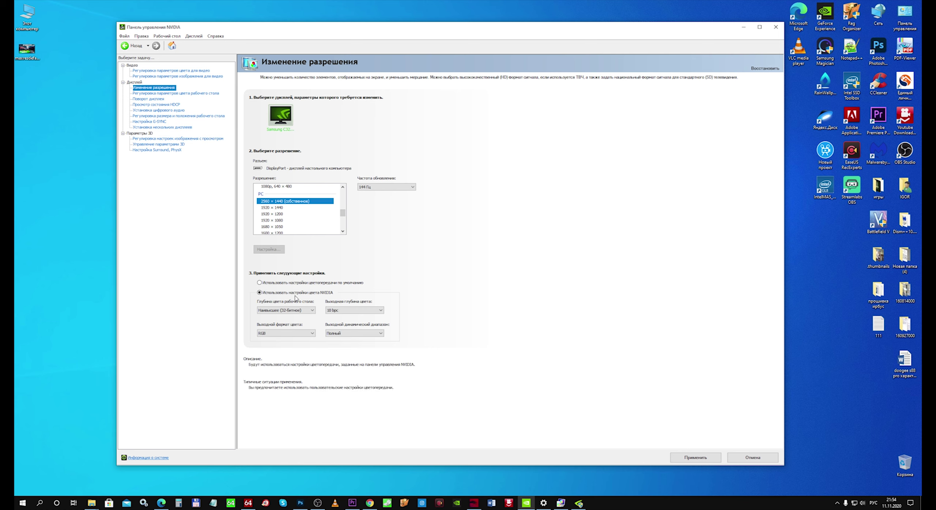
{"action": "left_click", "coordinate": [289, 310]}
{"action": "left_click", "coordinate": [284, 318]}
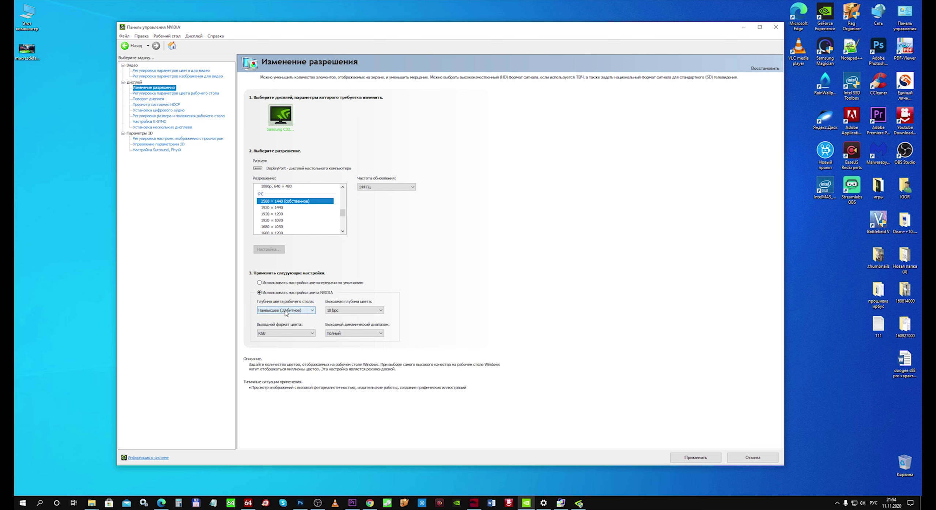
{"action": "left_click", "coordinate": [280, 334]}
{"action": "left_click", "coordinate": [270, 340]}
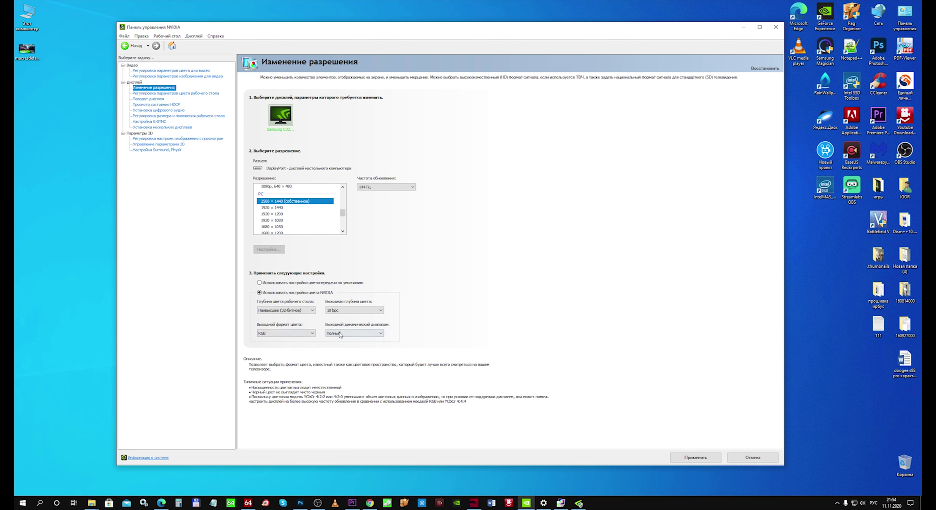
{"action": "left_click", "coordinate": [360, 333]}
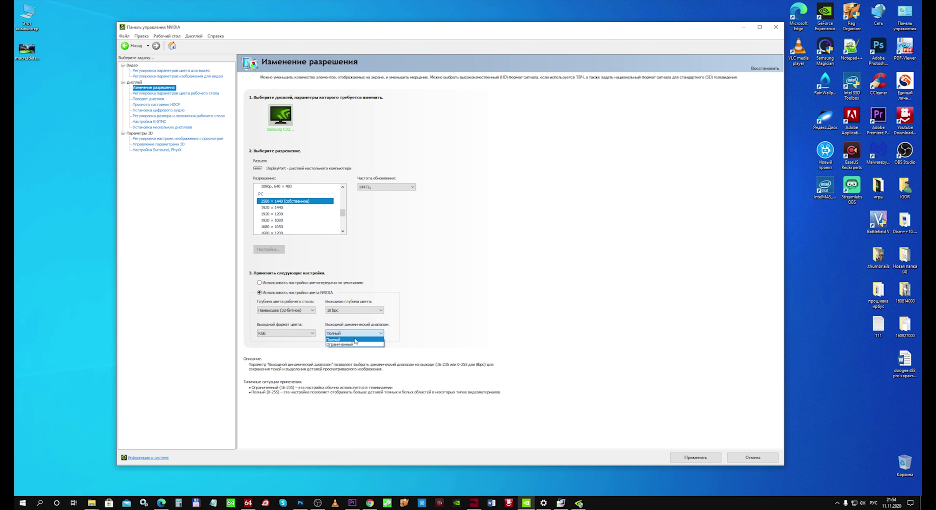
{"action": "left_click", "coordinate": [341, 340]}
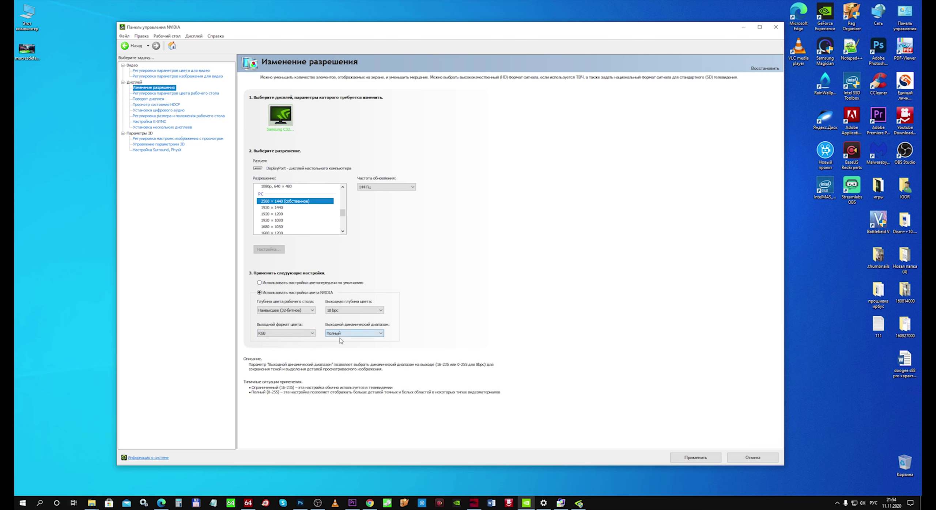
Check the display's bit depth in the Windows advanced display settings and set the NVIDIA output colour depth to 10 bpc.
{"action": "left_click", "coordinate": [339, 312]}
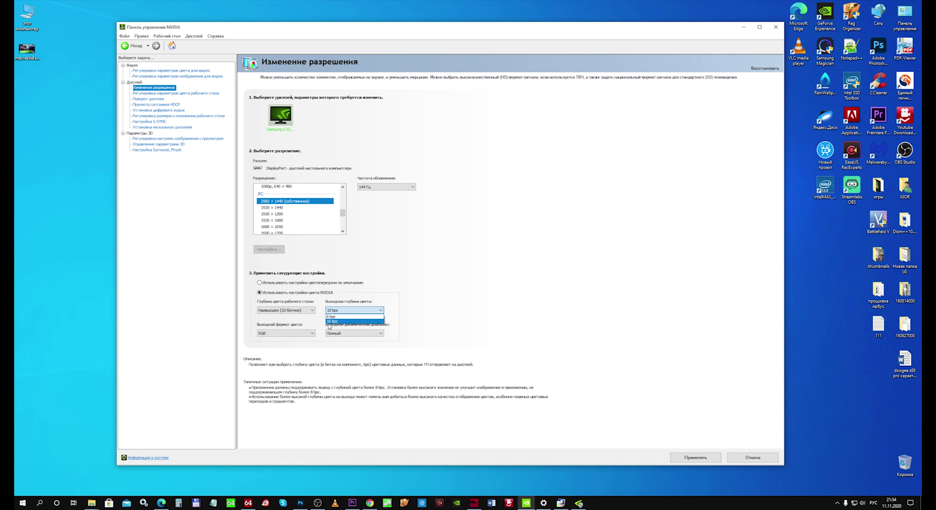
{"action": "right_click", "coordinate": [87, 257]}
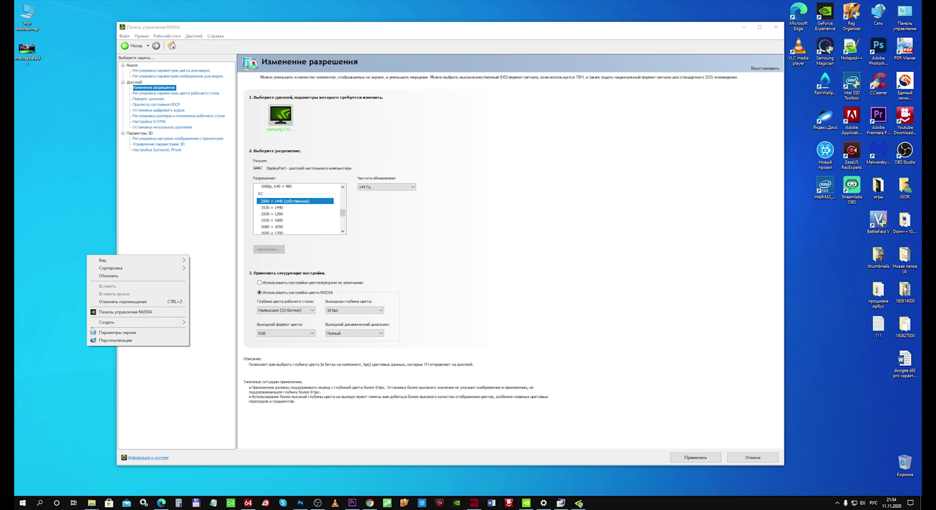
{"action": "left_click", "coordinate": [117, 333]}
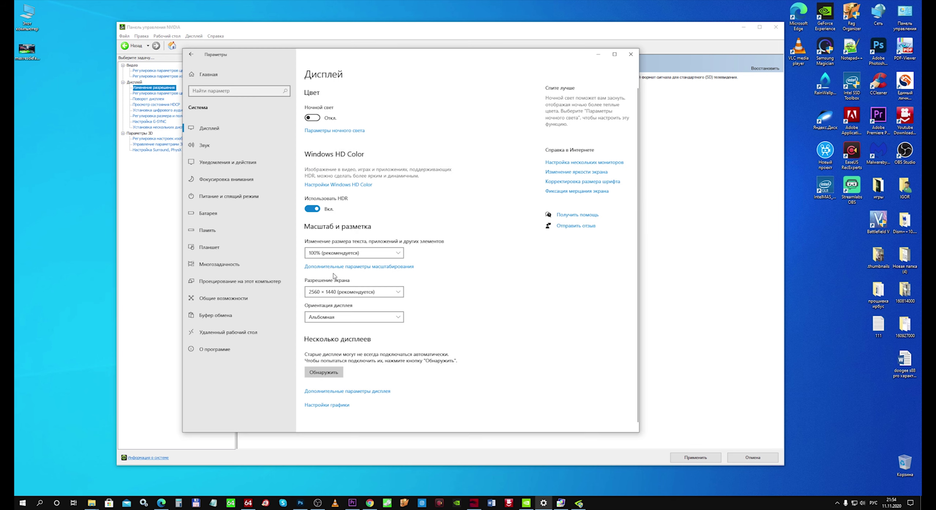
{"action": "left_click", "coordinate": [339, 391]}
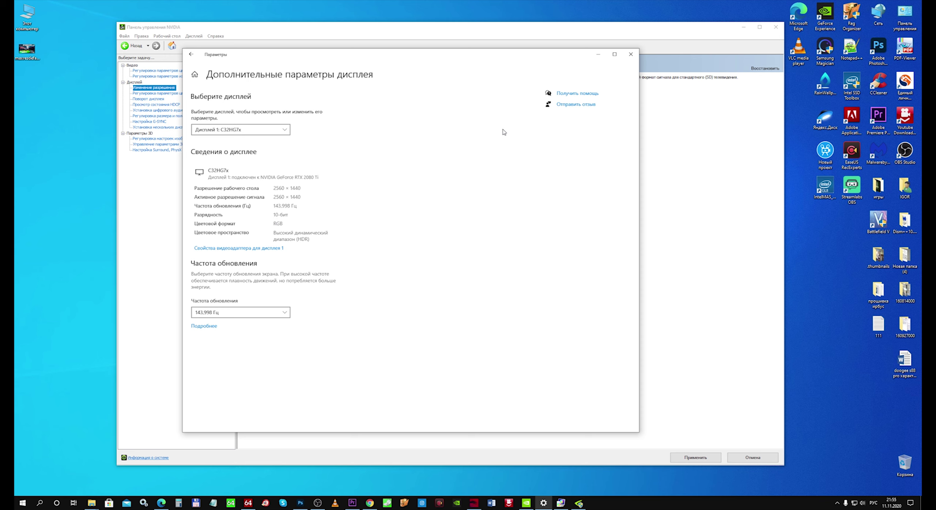
{"action": "left_click", "coordinate": [598, 57]}
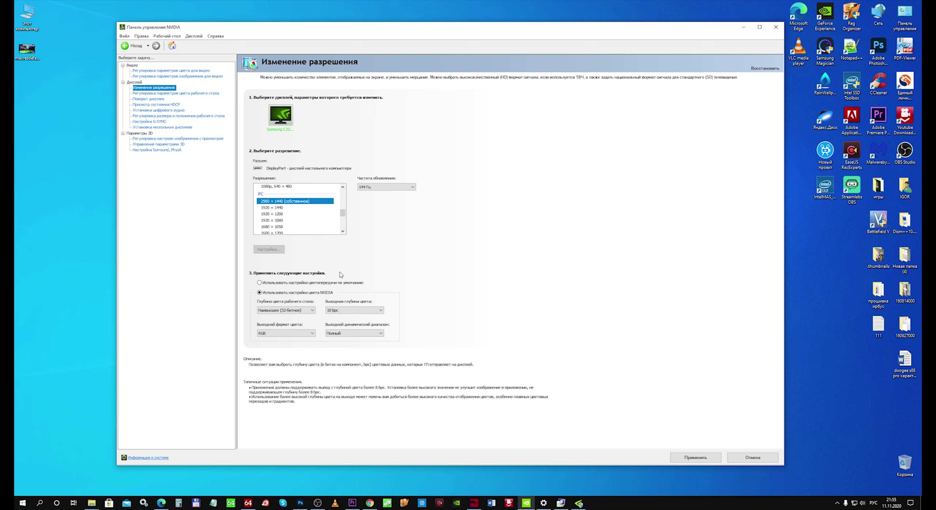
{"action": "left_click", "coordinate": [336, 313]}
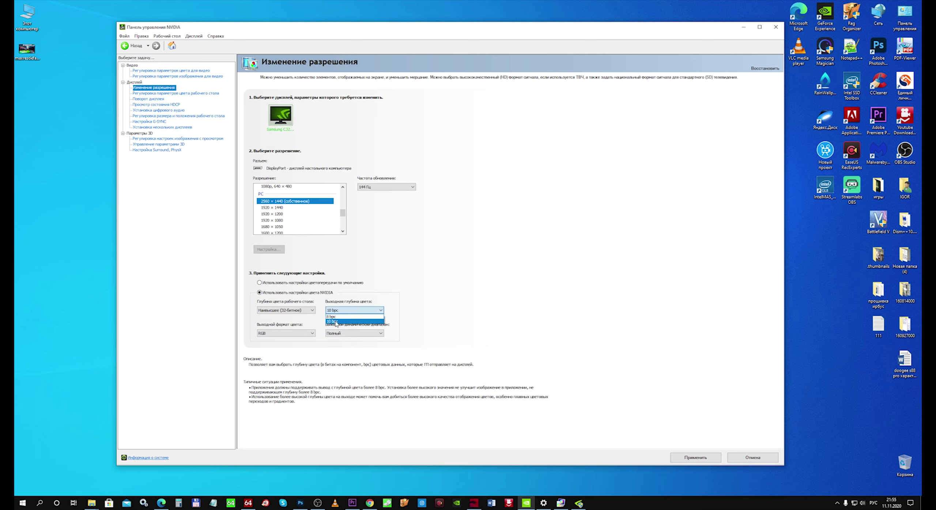
{"action": "left_click", "coordinate": [335, 322]}
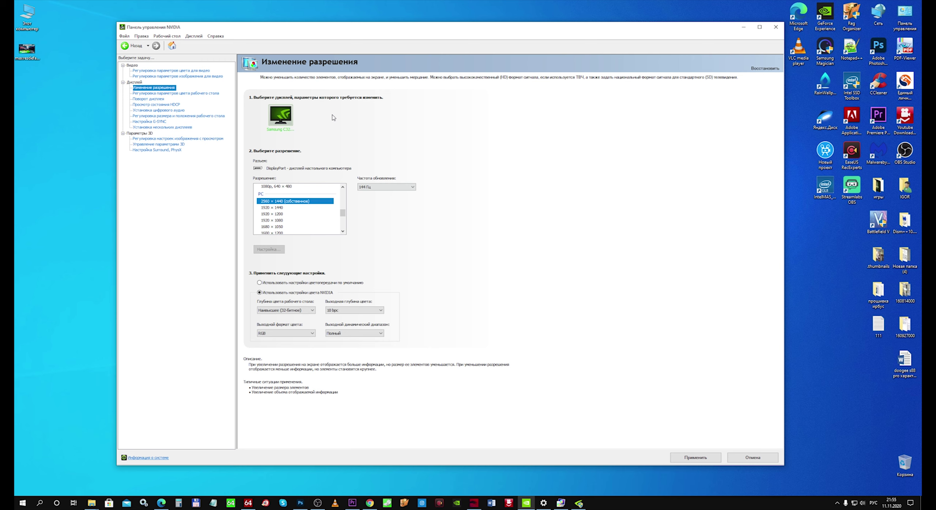
Apply the changed resolution and colour settings, keep the new desktop configuration, and open the G-SYNC setup page.
{"action": "left_click", "coordinate": [160, 123]}
{"action": "left_click", "coordinate": [498, 269]}
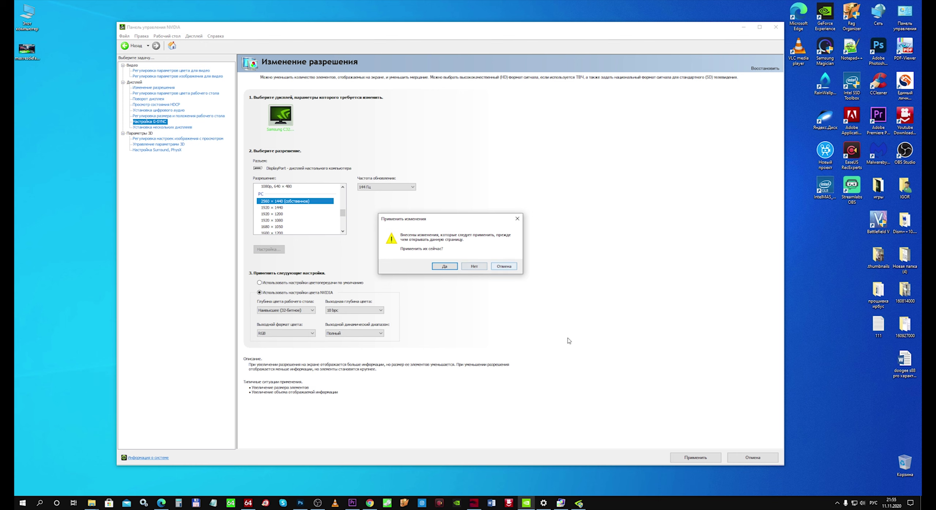
{"action": "left_click", "coordinate": [688, 458]}
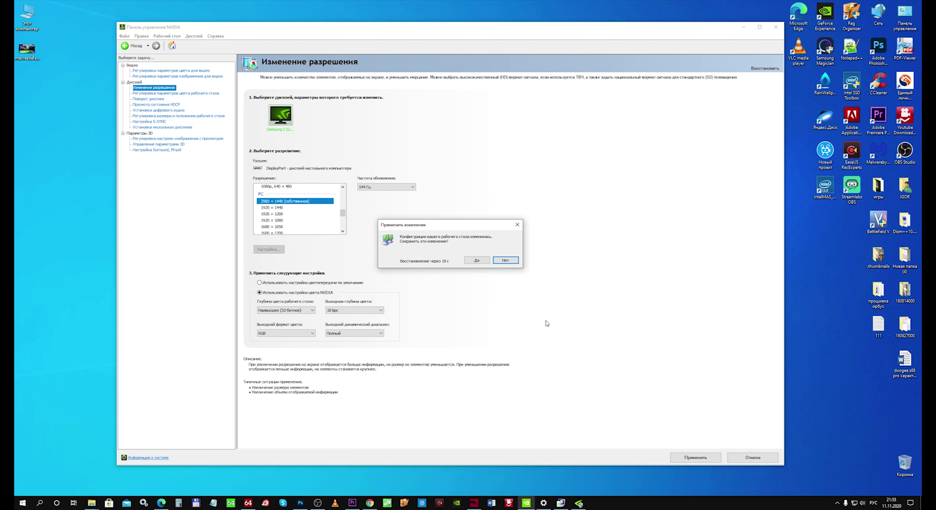
{"action": "left_click", "coordinate": [483, 262]}
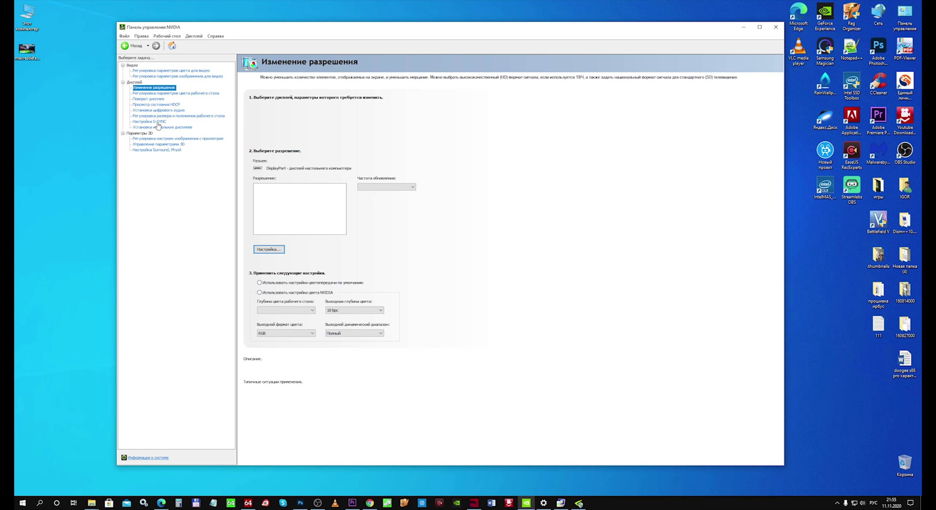
{"action": "left_click", "coordinate": [157, 122]}
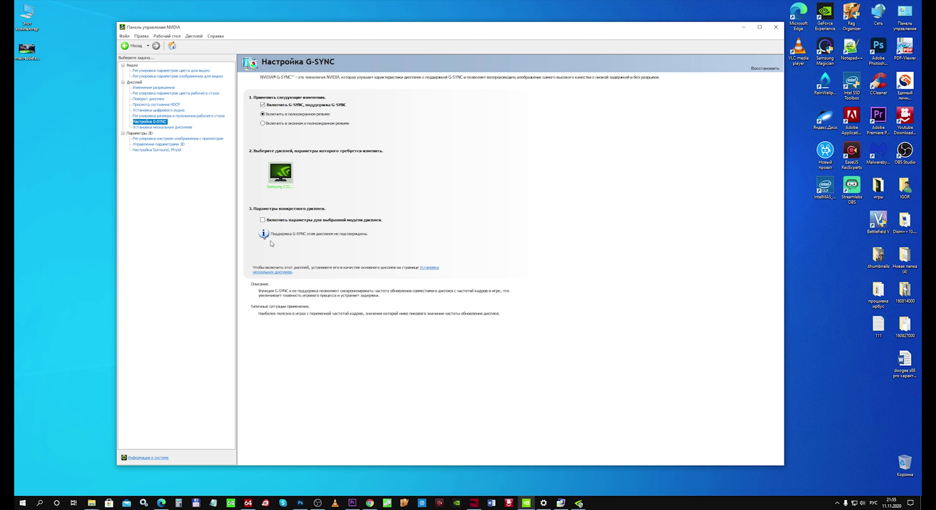
In the global 3D settings, set Режим низкой задержки to Вкл.
{"action": "left_click", "coordinate": [165, 145]}
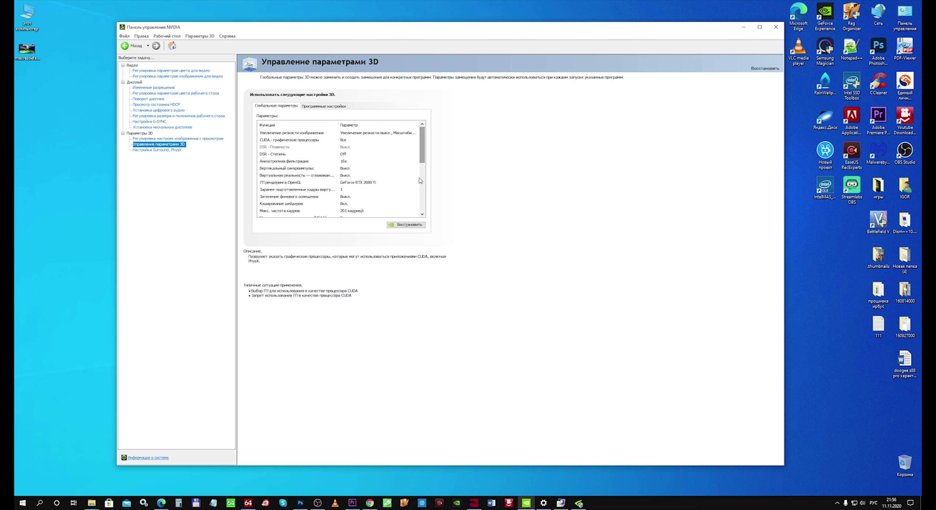
{"action": "scroll", "coordinate": [294, 178], "scroll_direction": "down", "scroll_amount": 5}
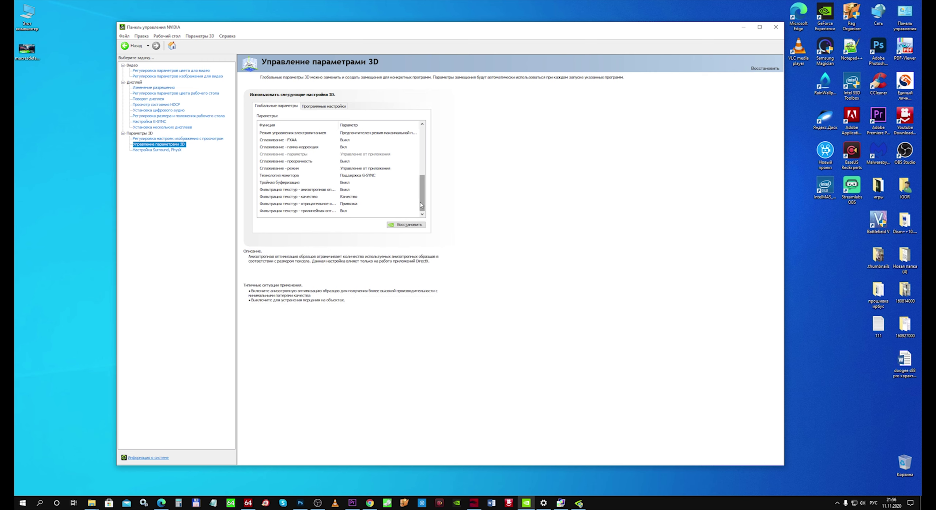
{"action": "left_click_drag", "start_coordinate": [423, 197], "coordinate": [422, 193]}
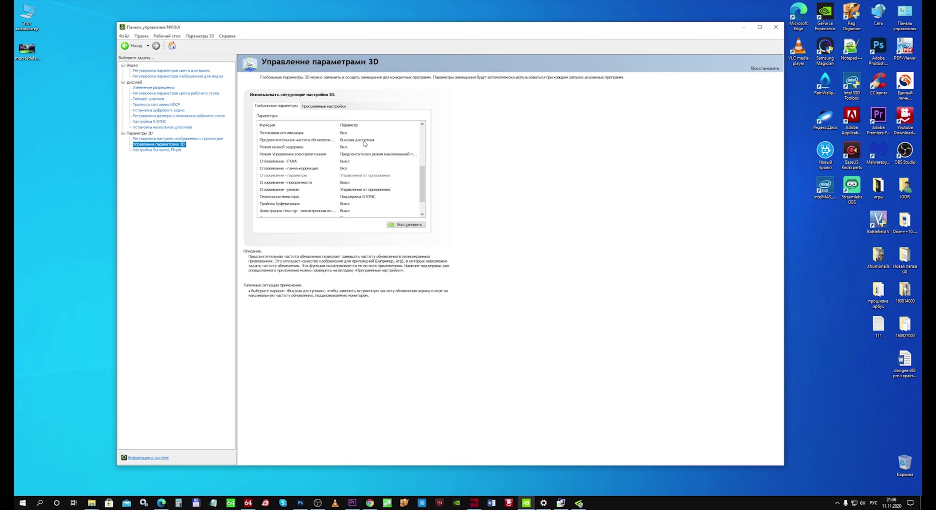
{"action": "mouse_move", "coordinate": [352, 136]}
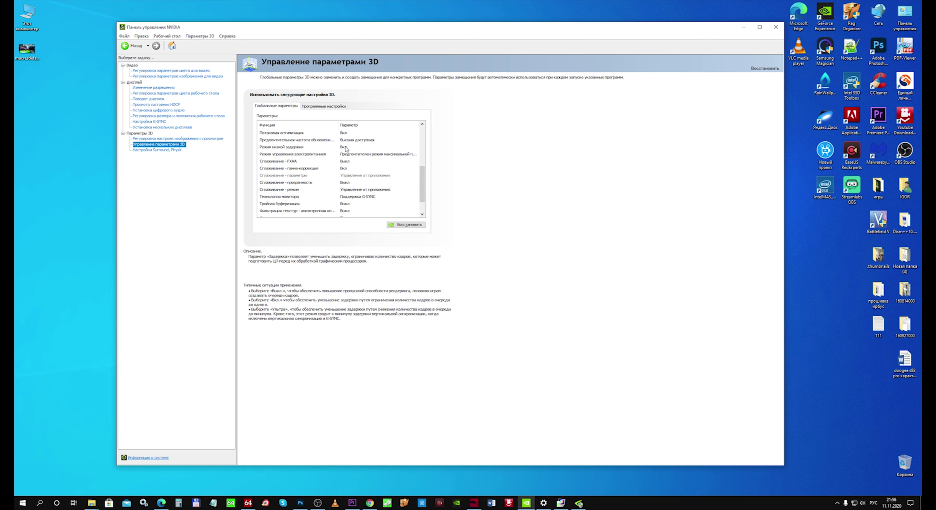
{"action": "left_click", "coordinate": [346, 148]}
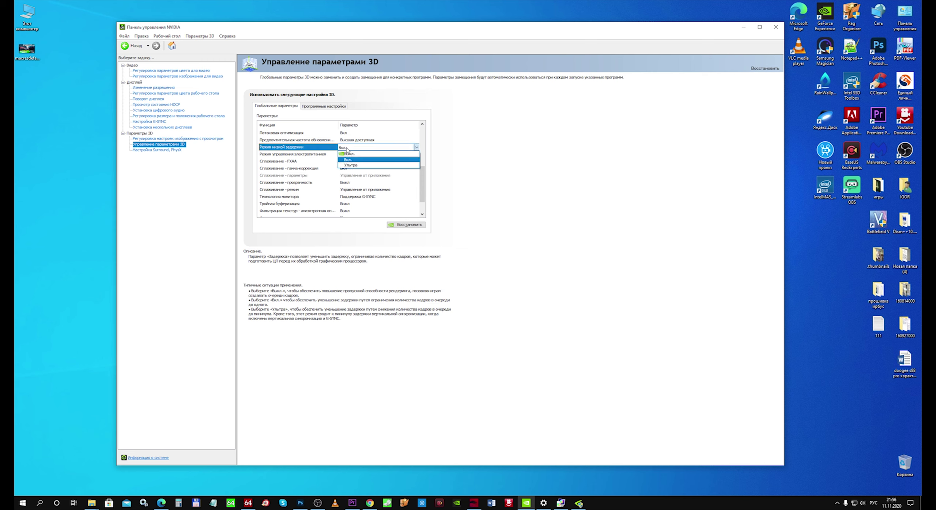
{"action": "left_click", "coordinate": [348, 161]}
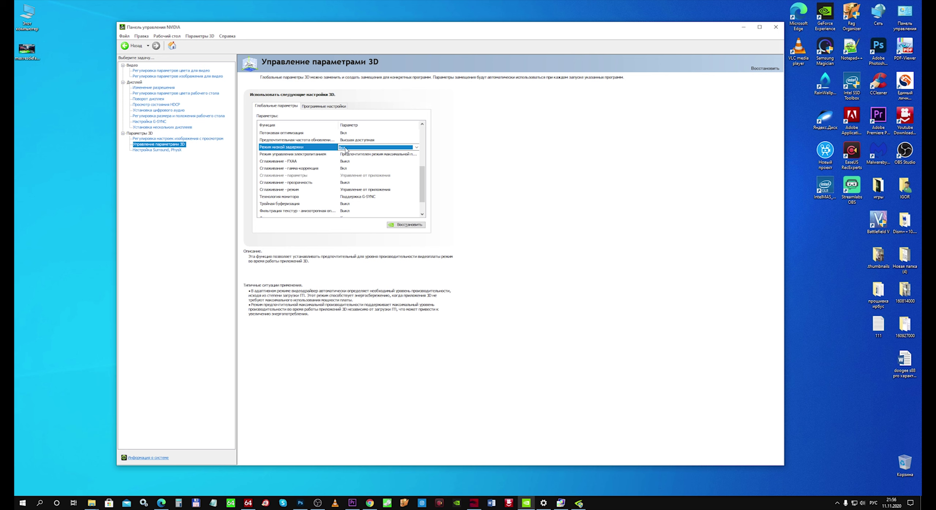
View the NVIDIA Inspector download page on TechPowerUp in Chrome, open the extracted NVIDIA_Inspector_1.9.7.8 folder, and minimize the browser.
{"action": "left_click", "coordinate": [578, 503]}
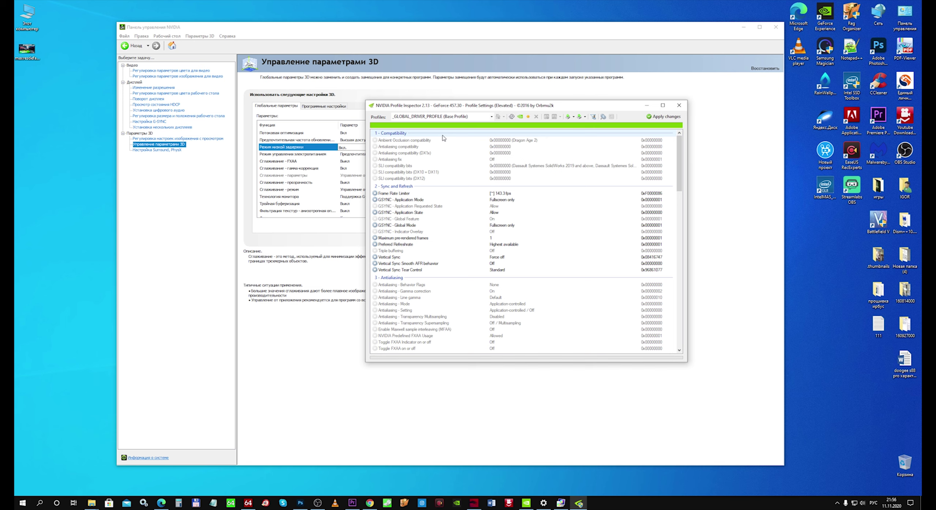
{"action": "left_click", "coordinate": [743, 28]}
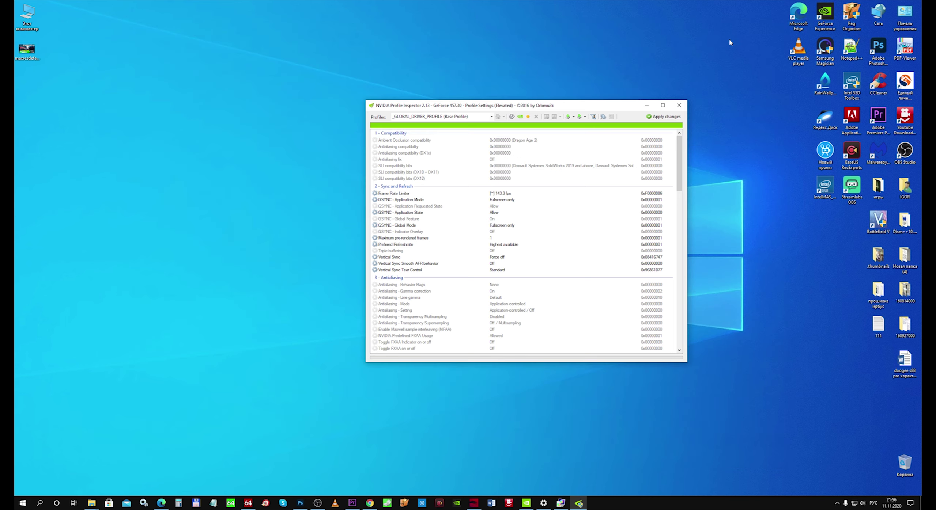
{"action": "left_click", "coordinate": [370, 502]}
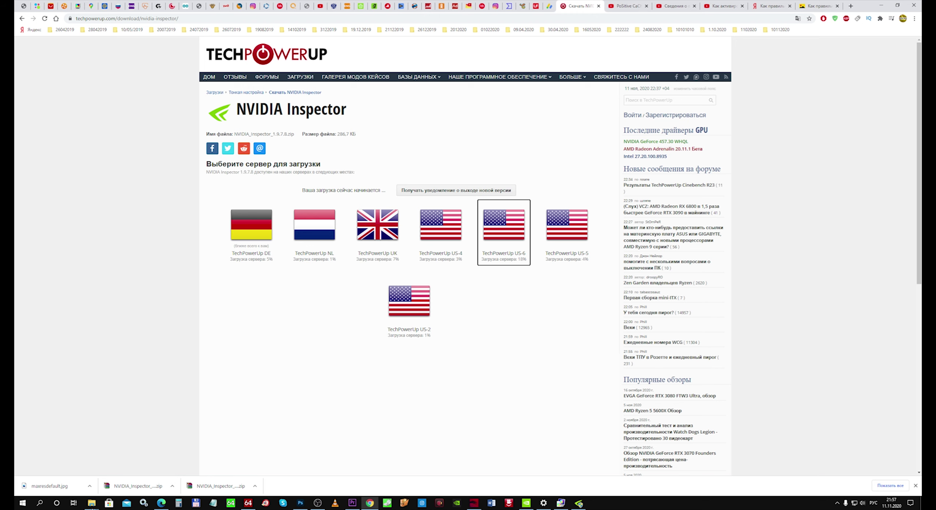
{"action": "mouse_move", "coordinate": [91, 504]}
{"action": "left_click", "coordinate": [107, 479]}
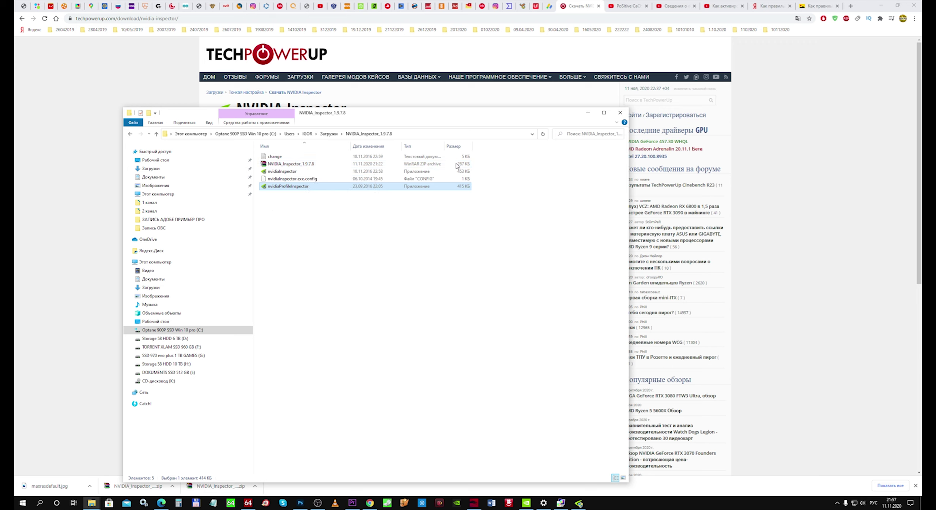
{"action": "left_click", "coordinate": [882, 5]}
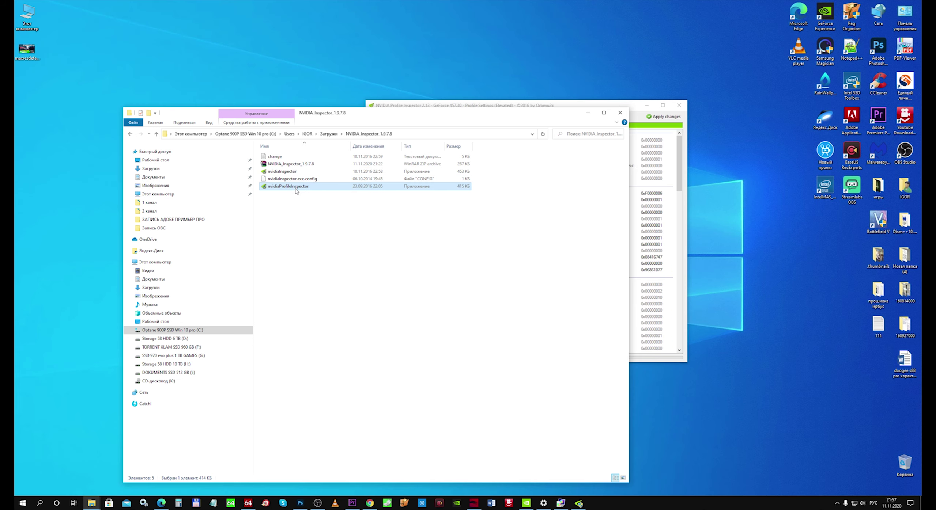
Close the running NVIDIA Profile Inspector and launch nvidiaProfileInspector from the extracted folder as administrator.
{"action": "right_click", "coordinate": [295, 188]}
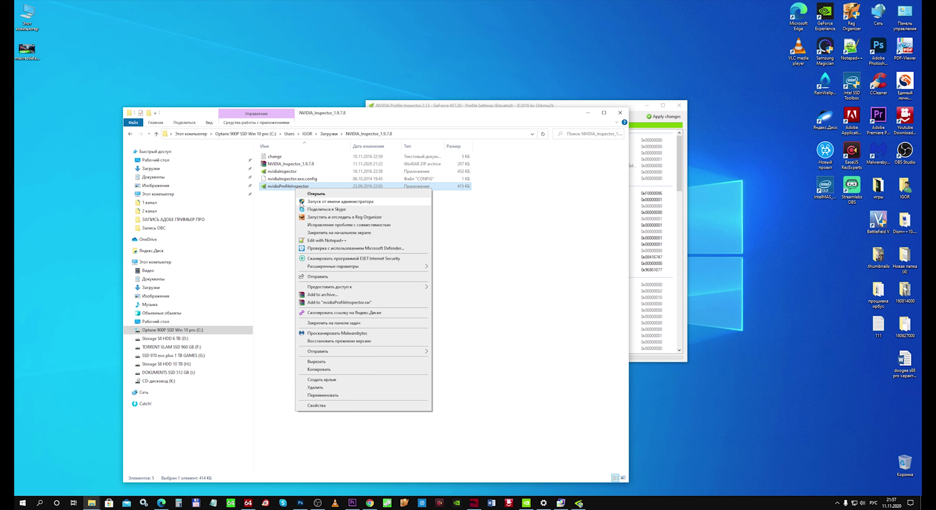
{"action": "left_click", "coordinate": [679, 105]}
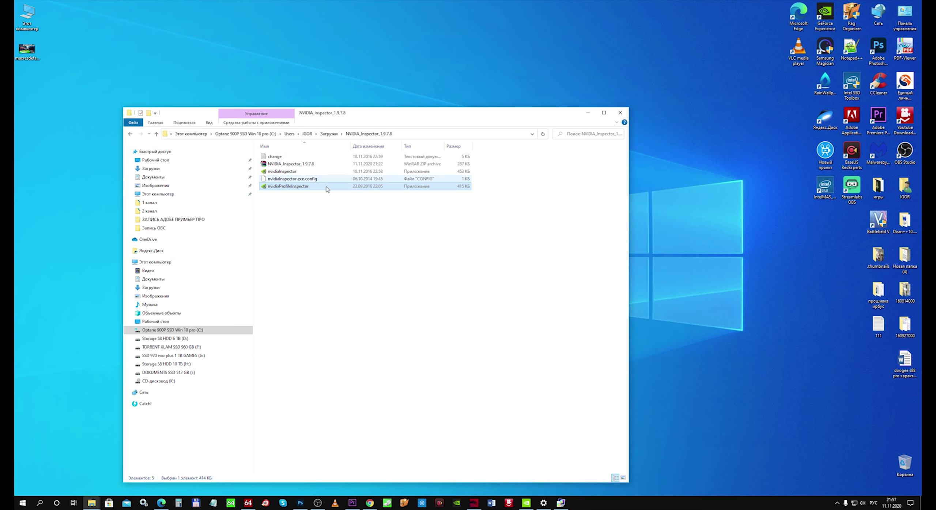
{"action": "right_click", "coordinate": [313, 189]}
{"action": "left_click", "coordinate": [327, 203]}
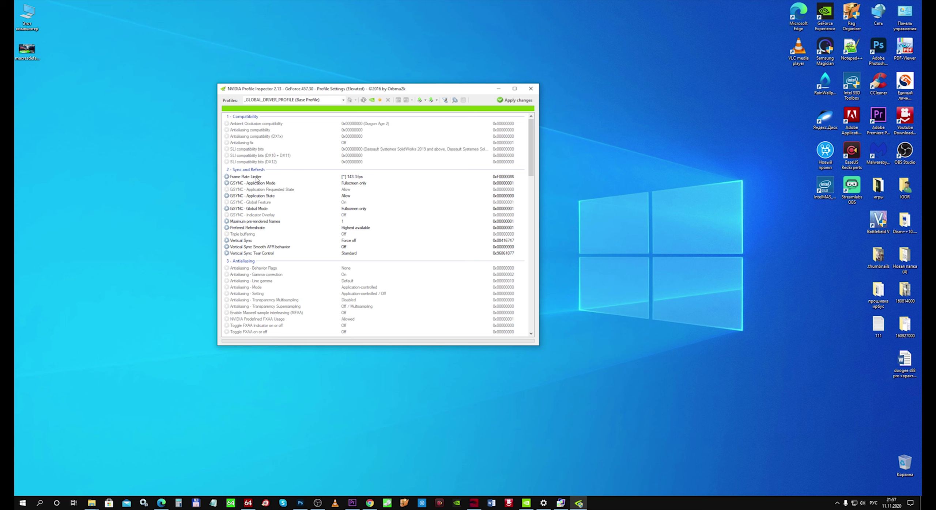
Examine the available Frame Rate Limiter values and check the display's refresh rate in the Windows advanced display settings.
{"action": "left_click", "coordinate": [355, 179]}
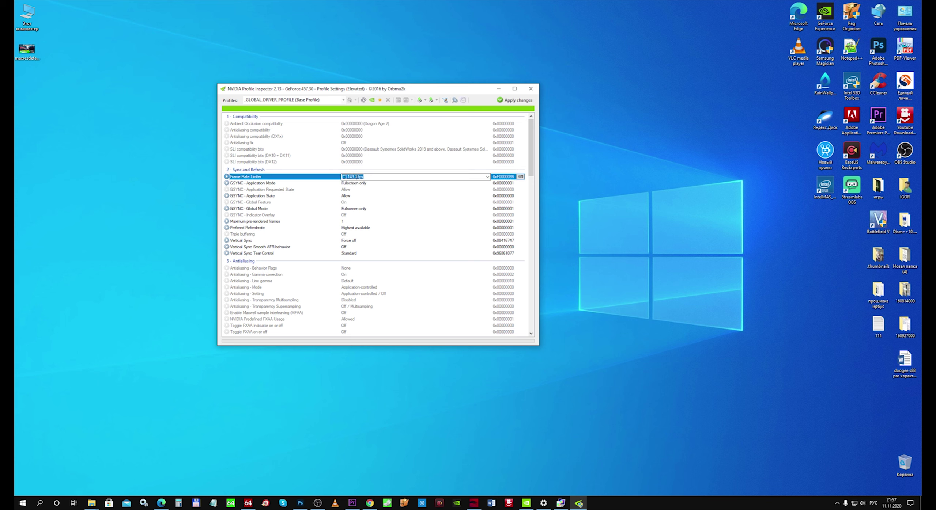
{"action": "left_click", "coordinate": [487, 177]}
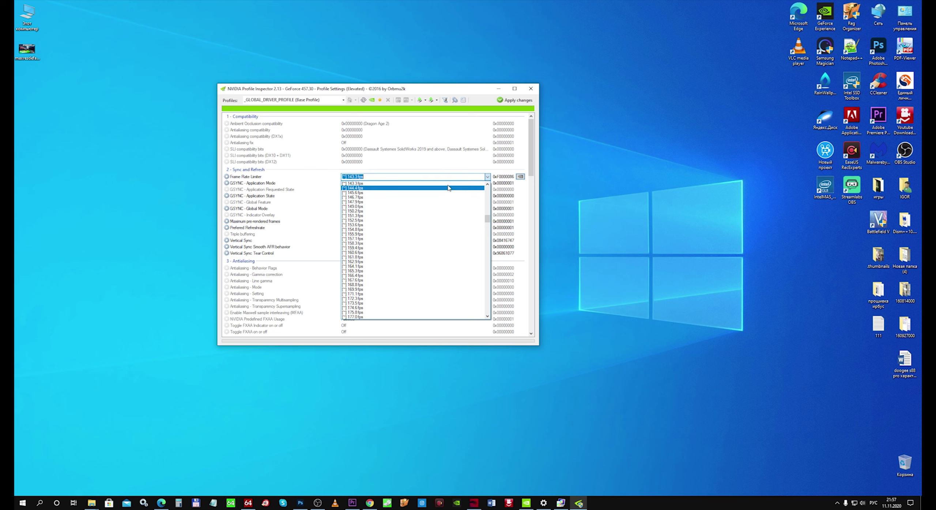
{"action": "key", "text": "Escape"}
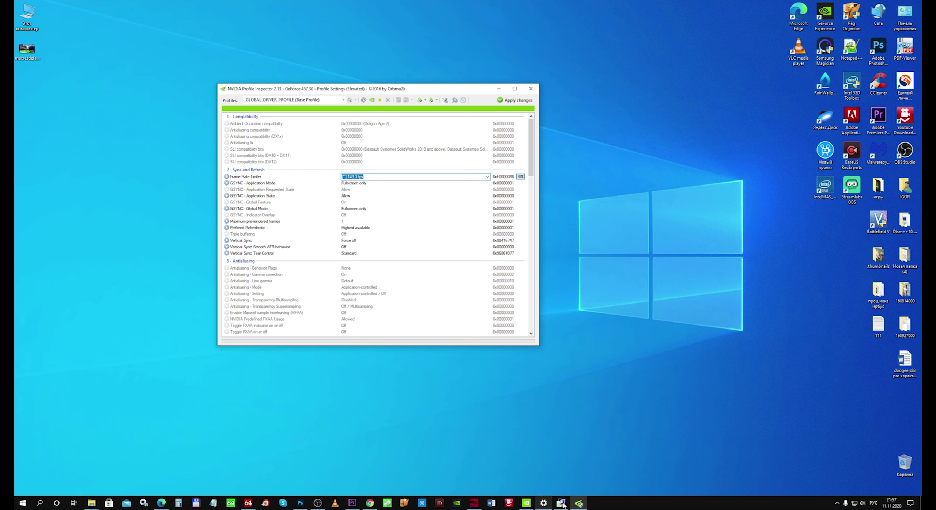
{"action": "left_click", "coordinate": [548, 505]}
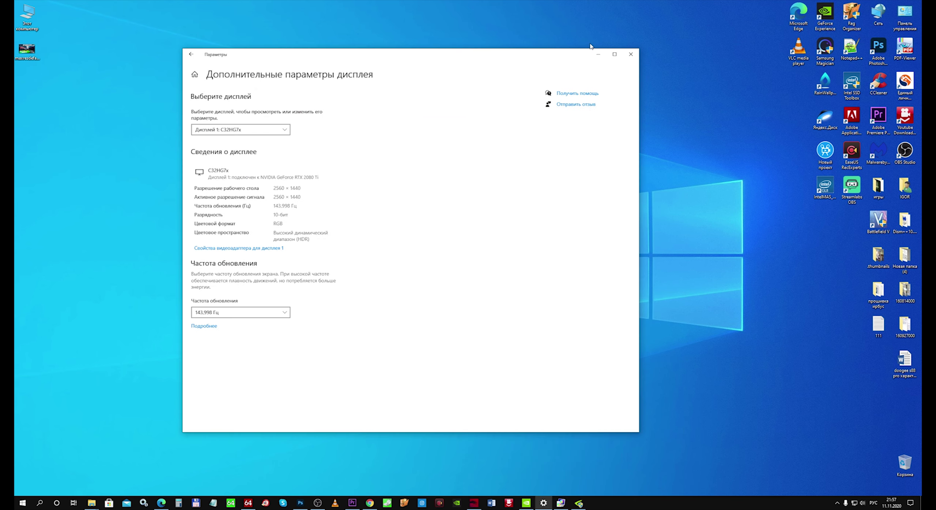
{"action": "left_click", "coordinate": [598, 53]}
Review the Режим низкой задержки options in the NVIDIA Control Panel alongside the Frame Rate Limiter values in NVIDIA Profile Inspector.
{"action": "left_click", "coordinate": [527, 504]}
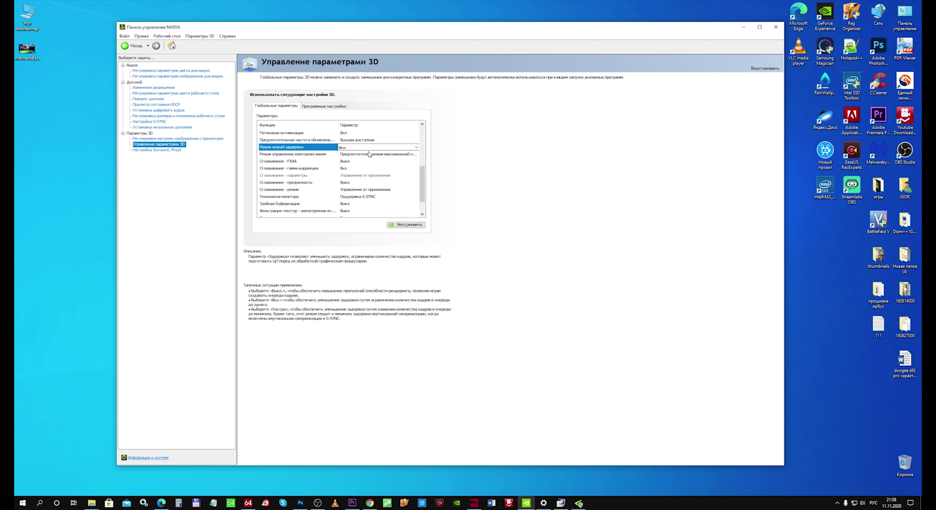
{"action": "left_click", "coordinate": [578, 504]}
{"action": "left_click_drag", "start_coordinate": [415, 93], "coordinate": [681, 77]}
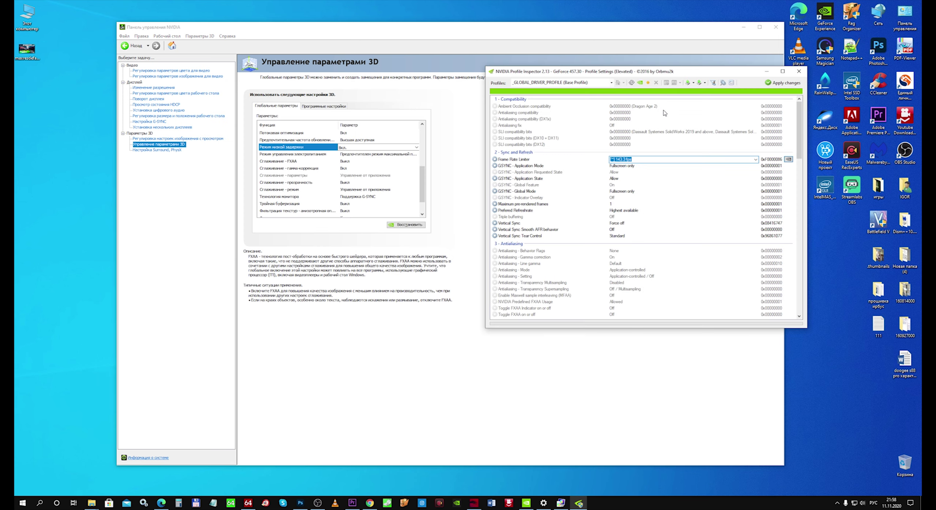
{"action": "left_click", "coordinate": [344, 148]}
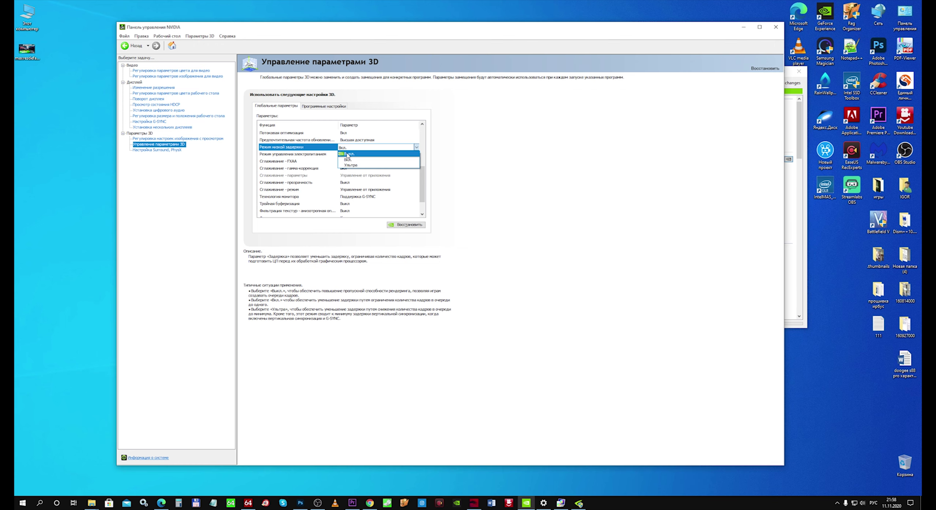
{"action": "left_click", "coordinate": [746, 28]}
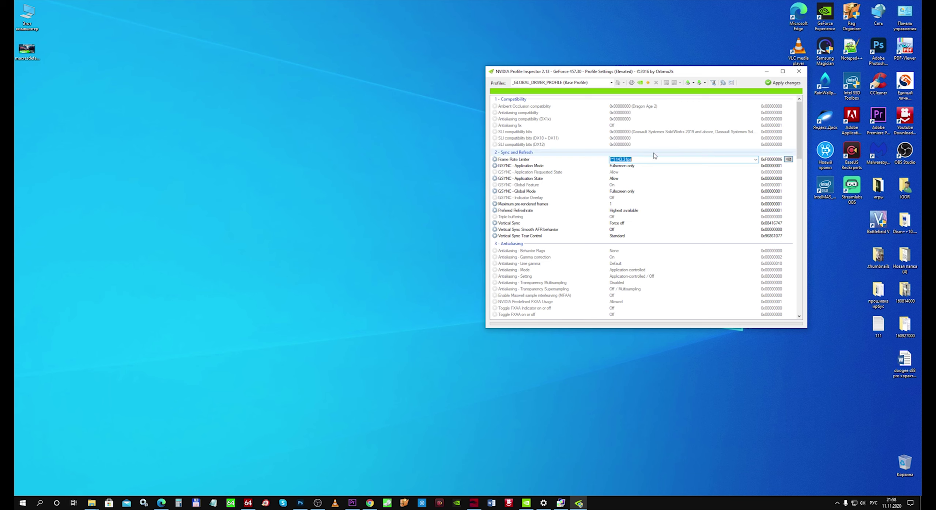
{"action": "left_click", "coordinate": [756, 162]}
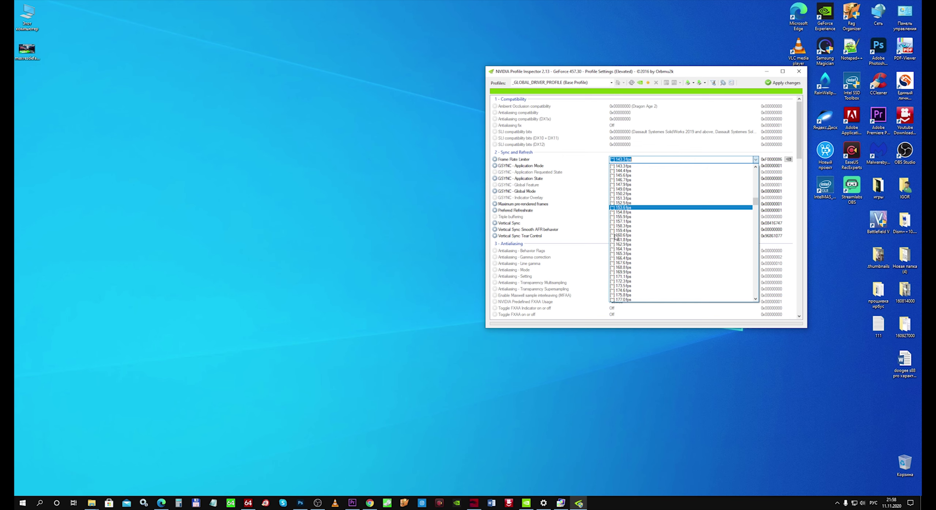
{"action": "left_click", "coordinate": [525, 503]}
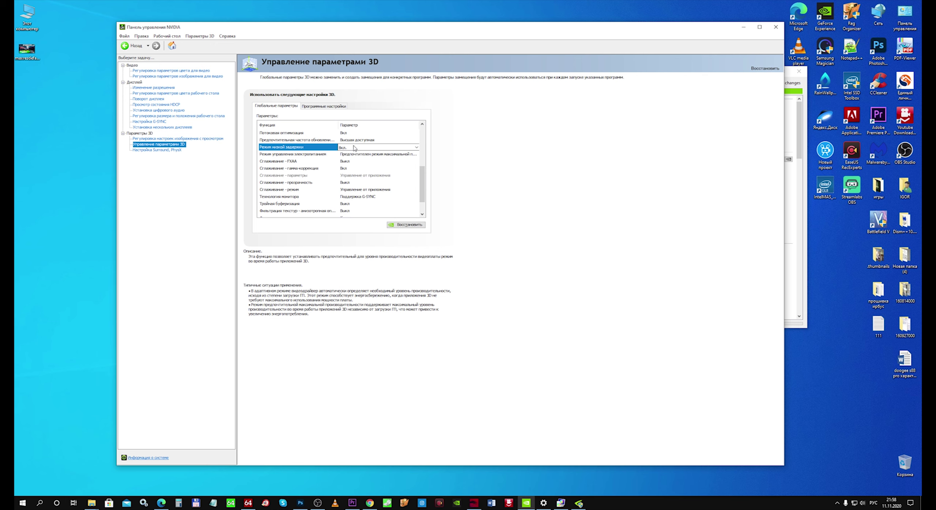
{"action": "left_click", "coordinate": [743, 27]}
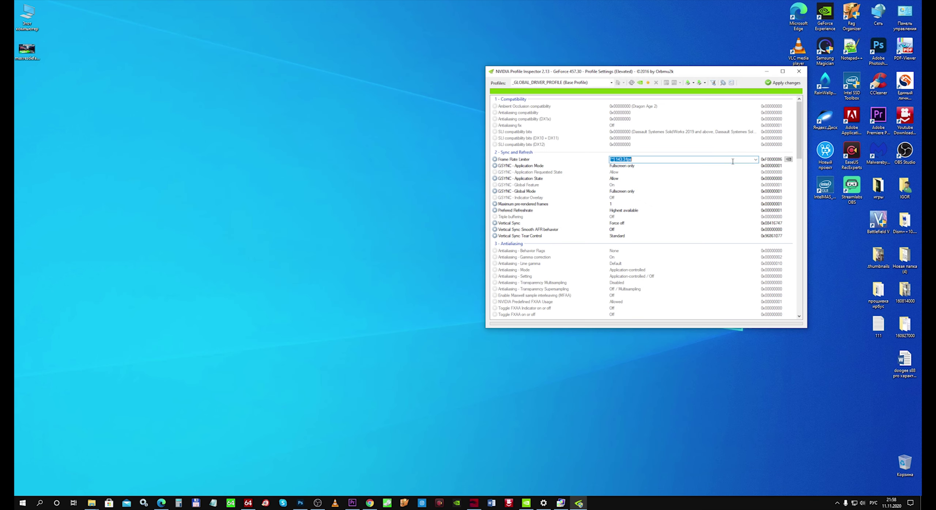
Set the global profile's Frame Rate Limiter to 143.3 fps in NVIDIA Profile Inspector, apply the changes, and minimize the window.
{"action": "left_click", "coordinate": [754, 161]}
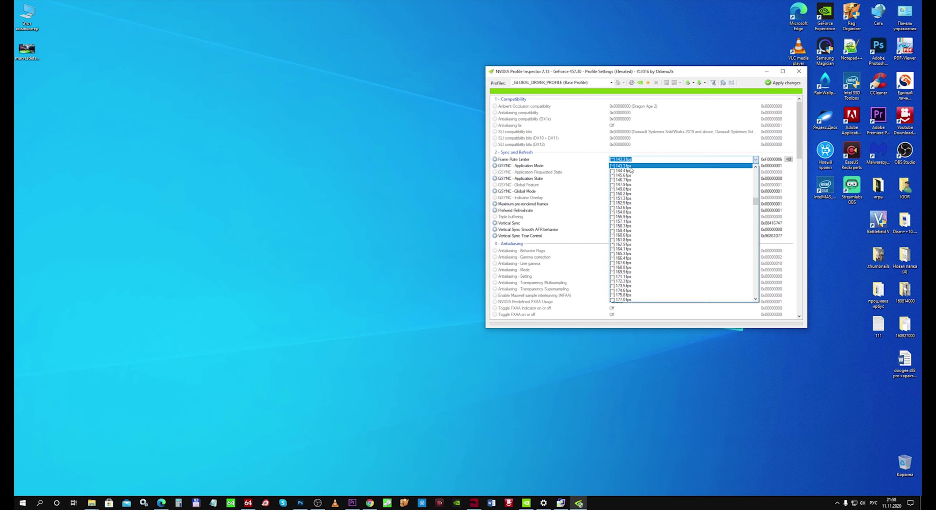
{"action": "left_click", "coordinate": [630, 168]}
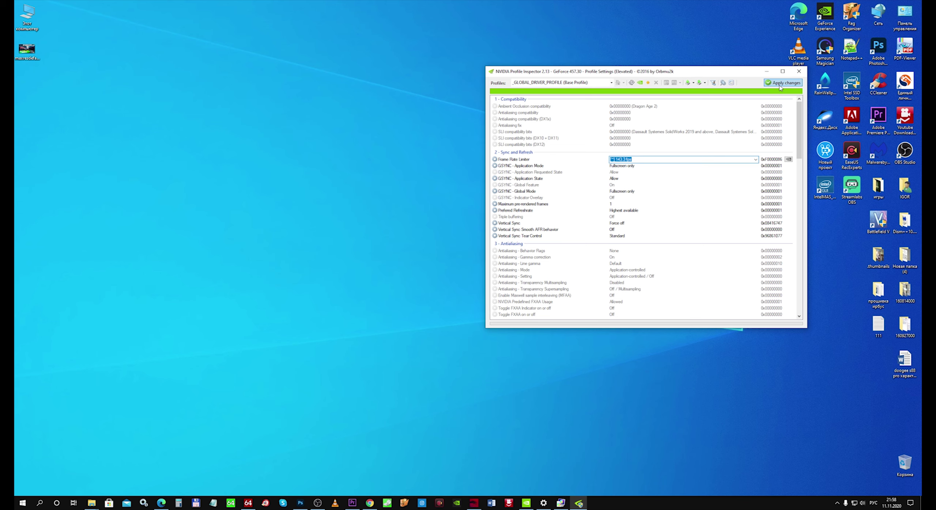
{"action": "left_click", "coordinate": [779, 86]}
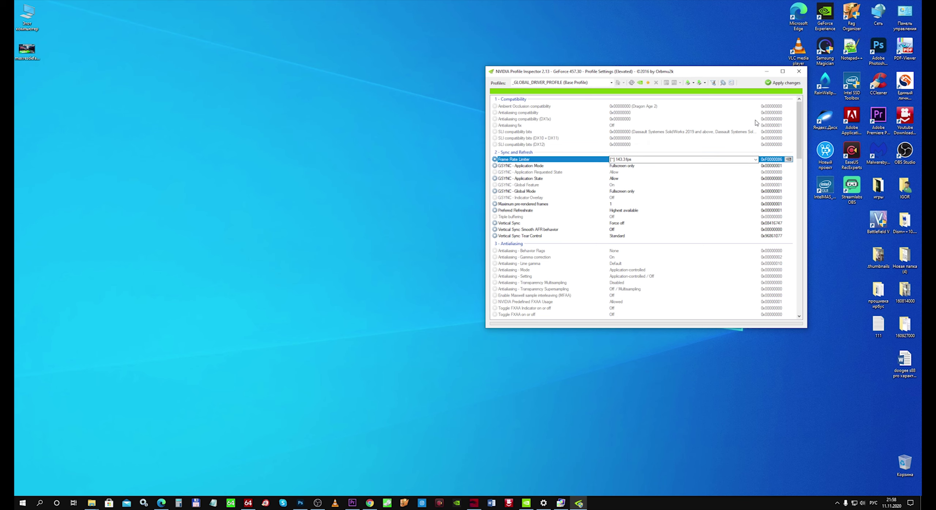
{"action": "left_click_drag", "start_coordinate": [699, 76], "coordinate": [576, 95]}
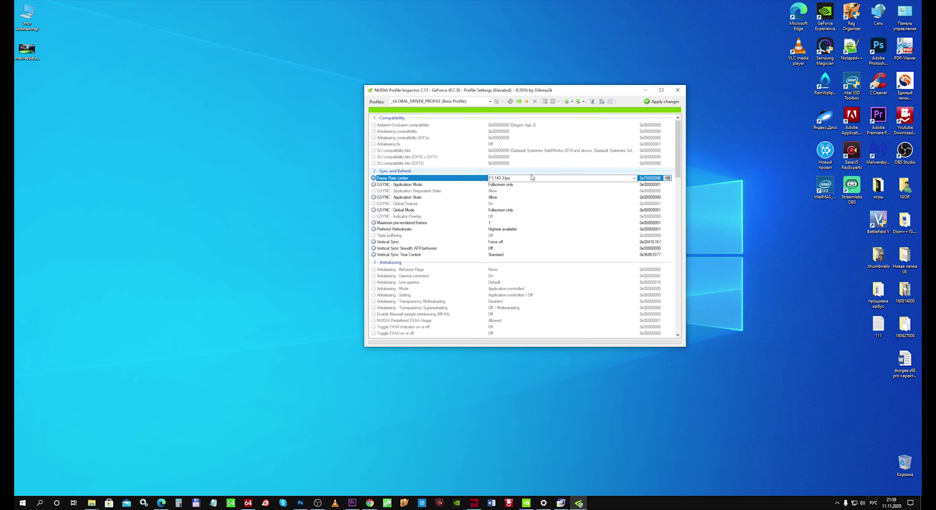
{"action": "left_click", "coordinate": [645, 90]}
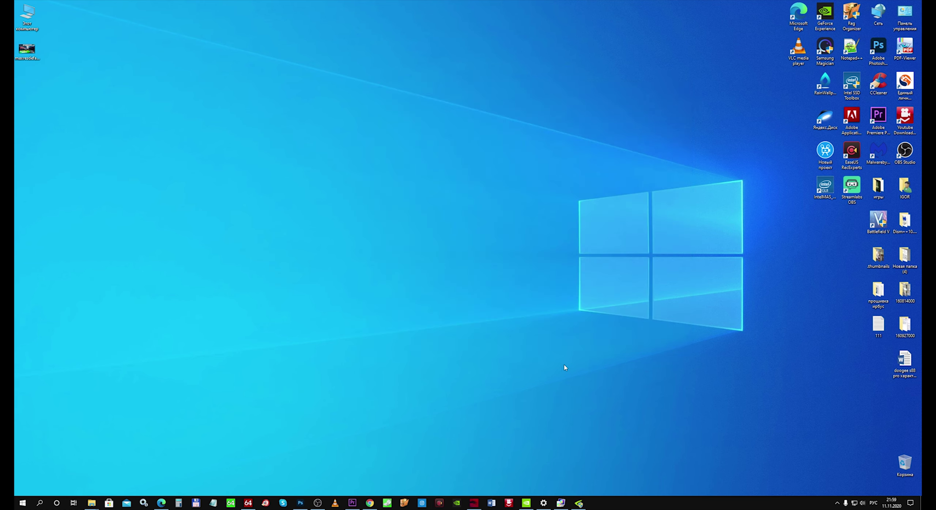
Reopen Windows Settings at its home page, search for "кали", and launch Калибровка цветов монитора in a maximized window.
{"action": "left_click", "coordinate": [23, 504]}
{"action": "left_click", "coordinate": [23, 472]}
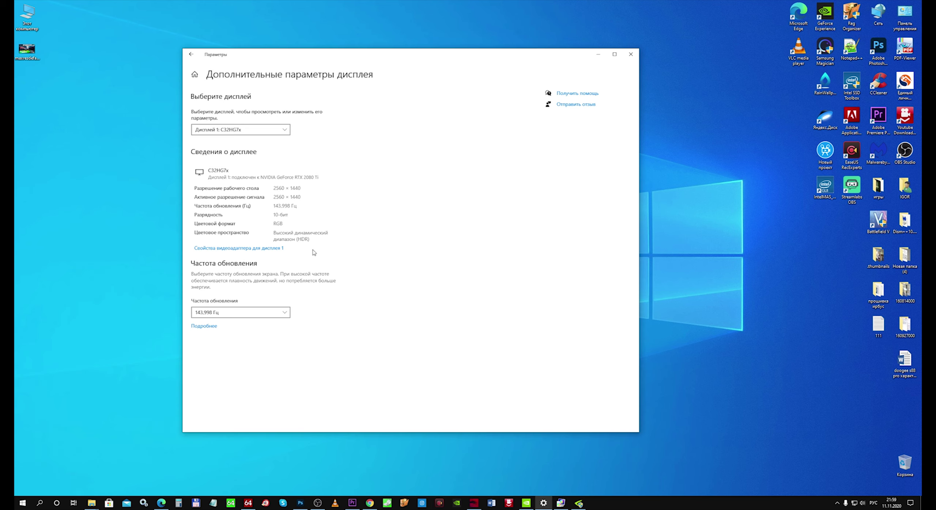
{"action": "left_click", "coordinate": [189, 56]}
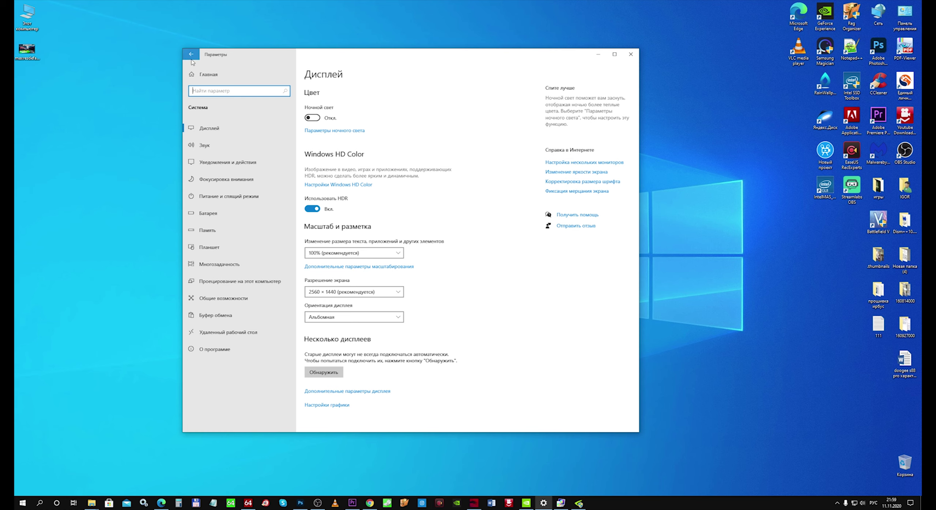
{"action": "left_click", "coordinate": [630, 54]}
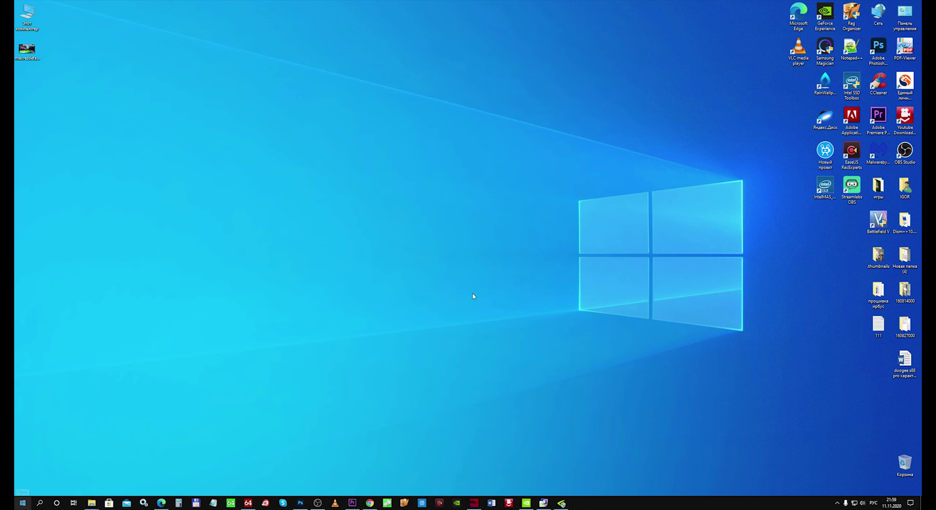
{"action": "key", "text": "super+i"}
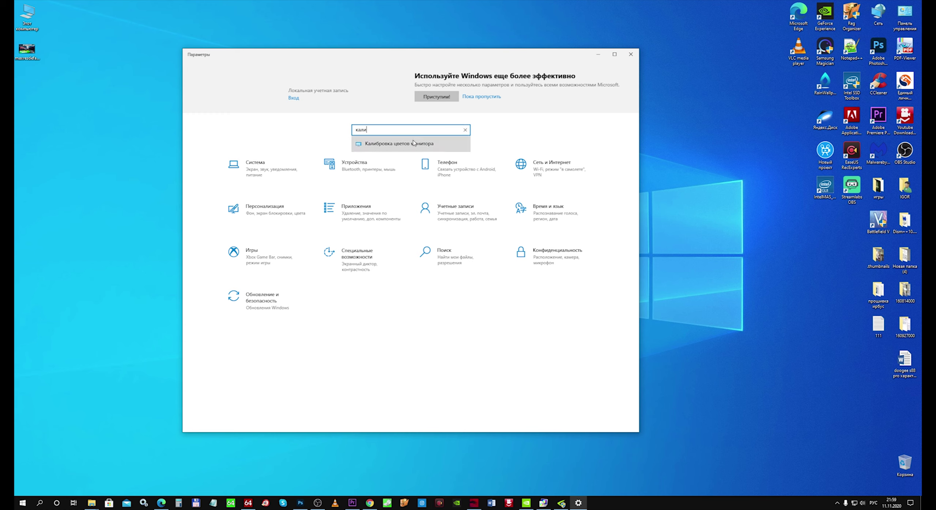
{"action": "left_click", "coordinate": [415, 147]}
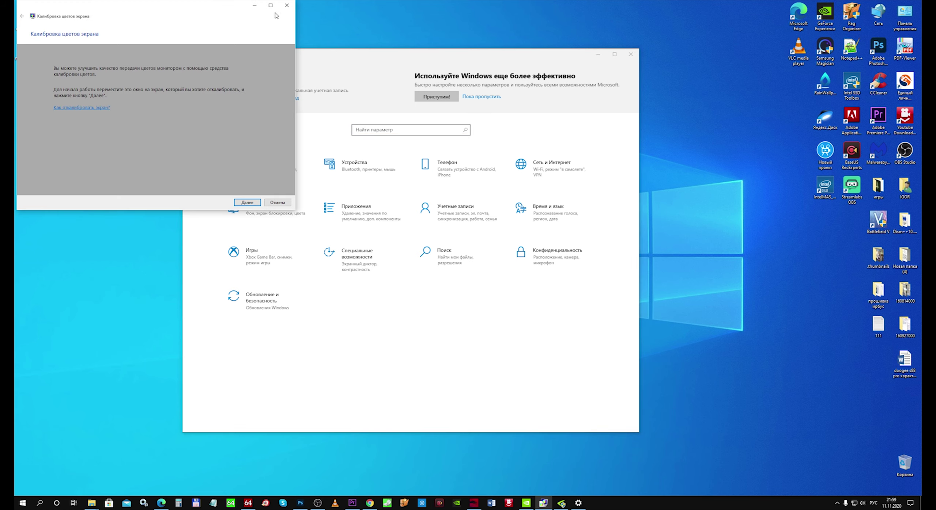
{"action": "left_click", "coordinate": [271, 6]}
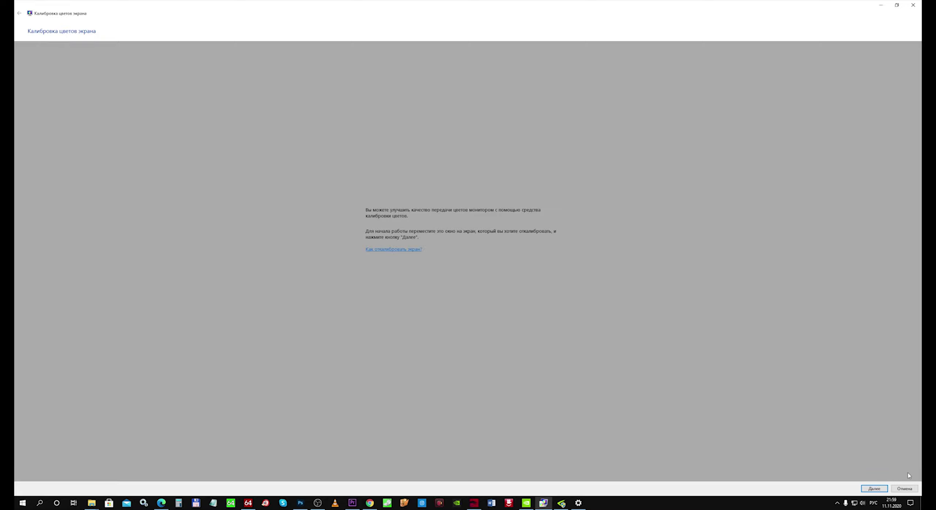
Try to proceed through the display color calibration wizard, decline to replace the wide-gamut color profile, and close the wizard.
{"action": "left_click", "coordinate": [874, 489]}
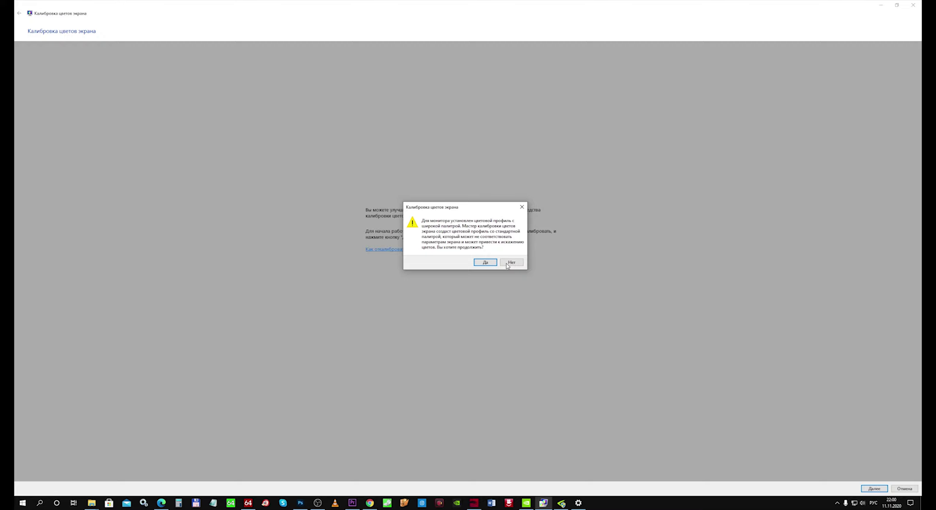
{"action": "left_click", "coordinate": [485, 262]}
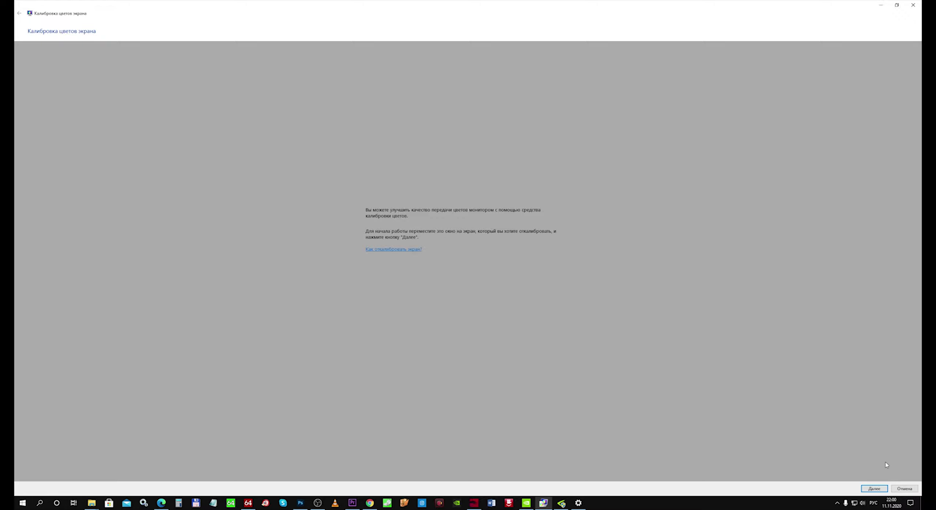
{"action": "left_click", "coordinate": [874, 489]}
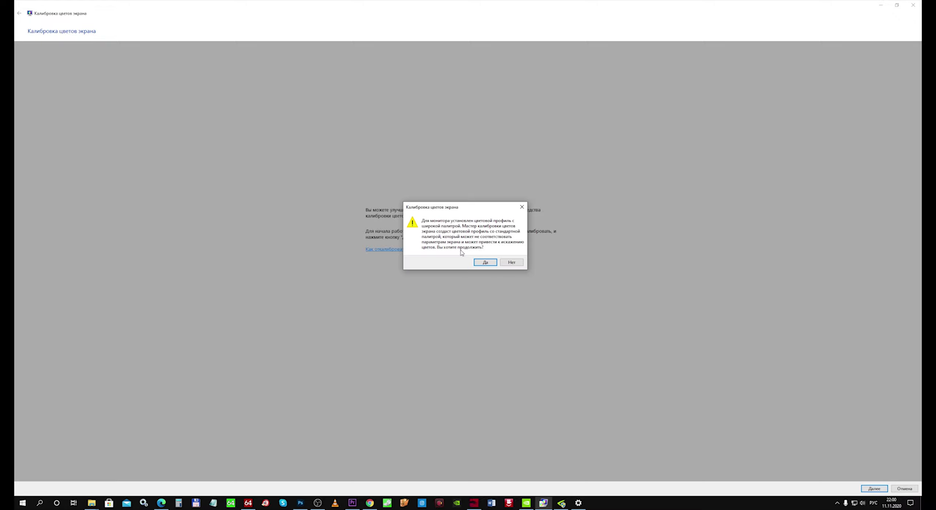
{"action": "left_click", "coordinate": [510, 265]}
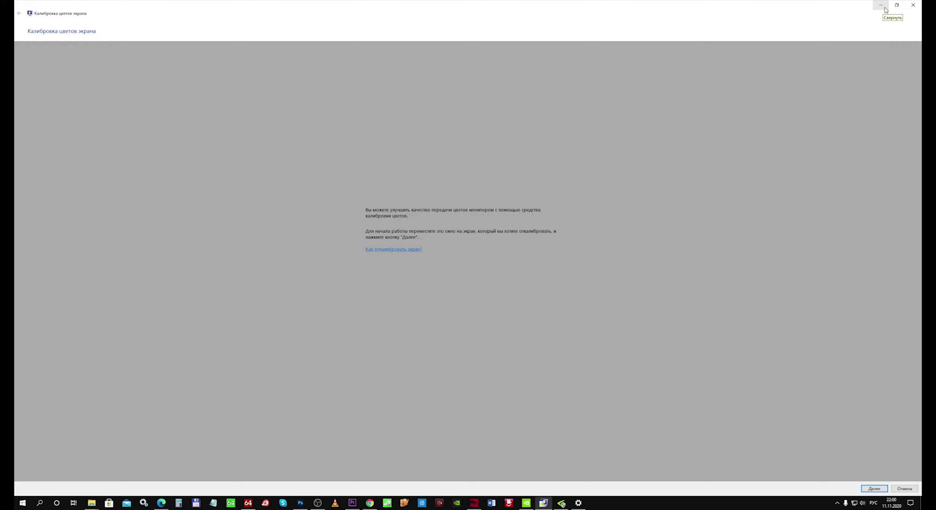
{"action": "left_click", "coordinate": [913, 6]}
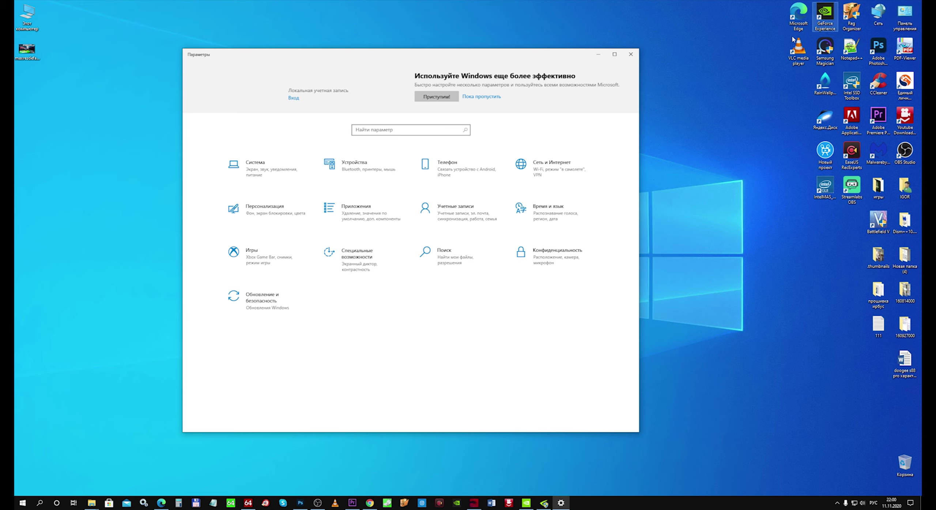
Minimize Windows Settings, switch to Photoshop, and review Режим низкой задержки in the NVIDIA Control Panel's global 3D settings, minimizing that window when done.
{"action": "left_click", "coordinate": [600, 55]}
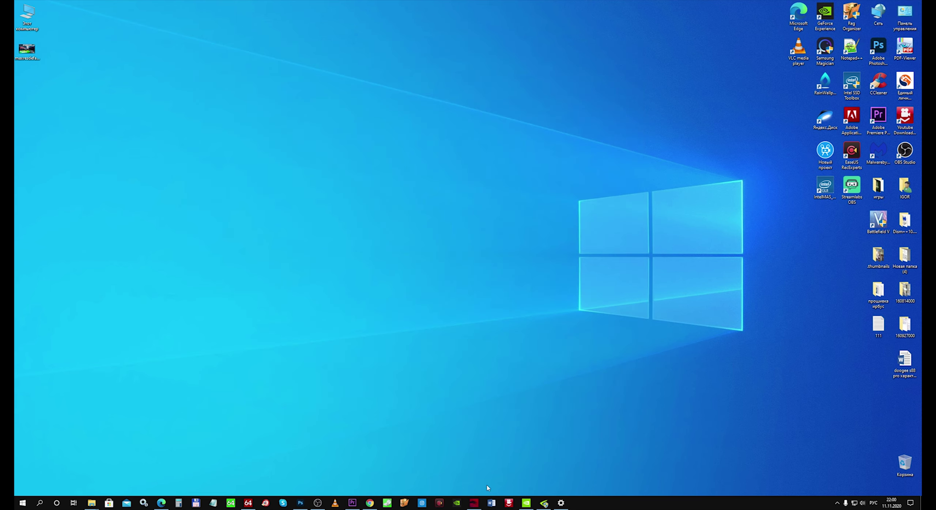
{"action": "left_click", "coordinate": [300, 503]}
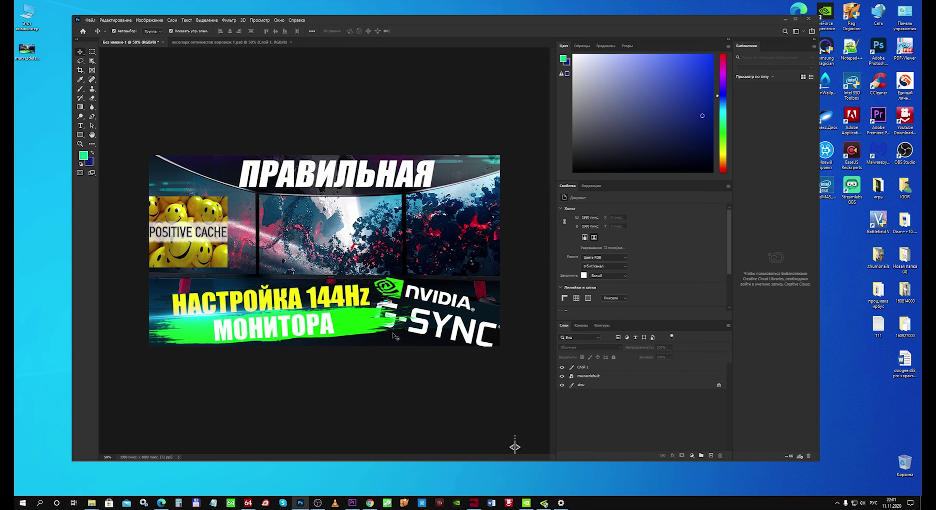
{"action": "left_click", "coordinate": [526, 502]}
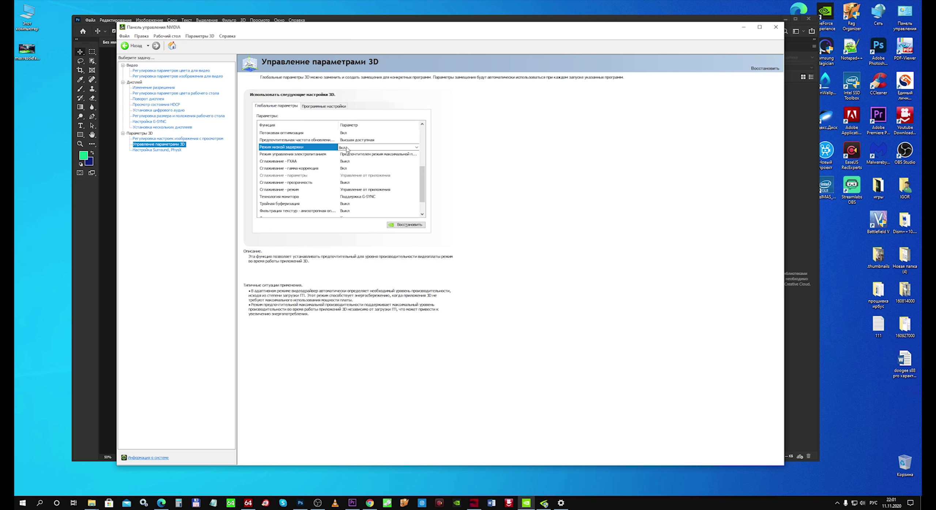
{"action": "left_click", "coordinate": [743, 28]}
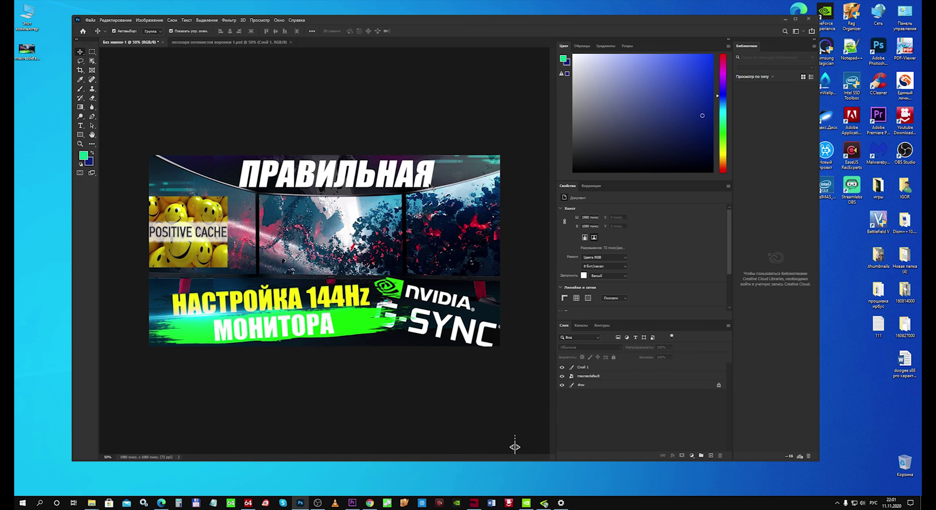